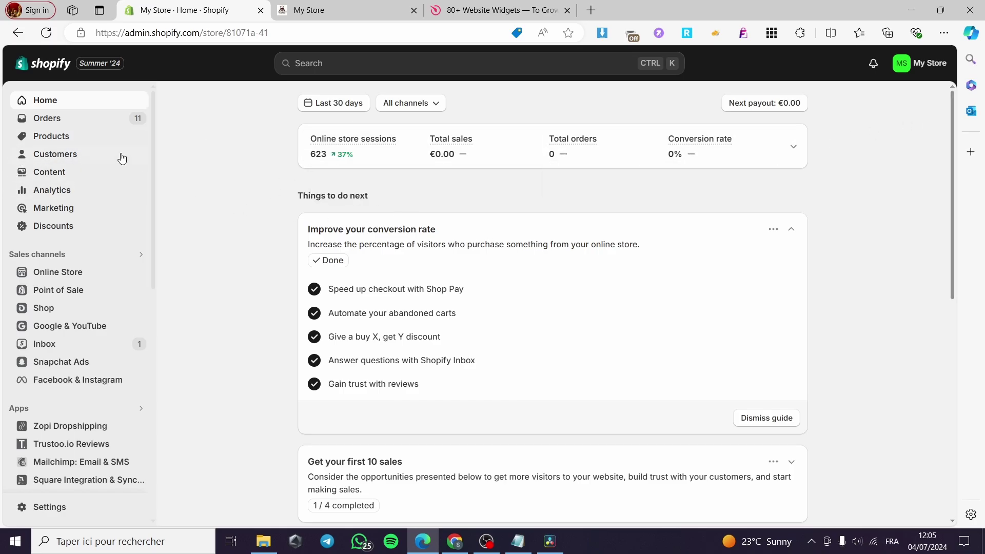
Step: Open the form for a new product and look over its media, category, pricing and inventory sections
{"action": "left_click", "coordinate": [55, 137]}
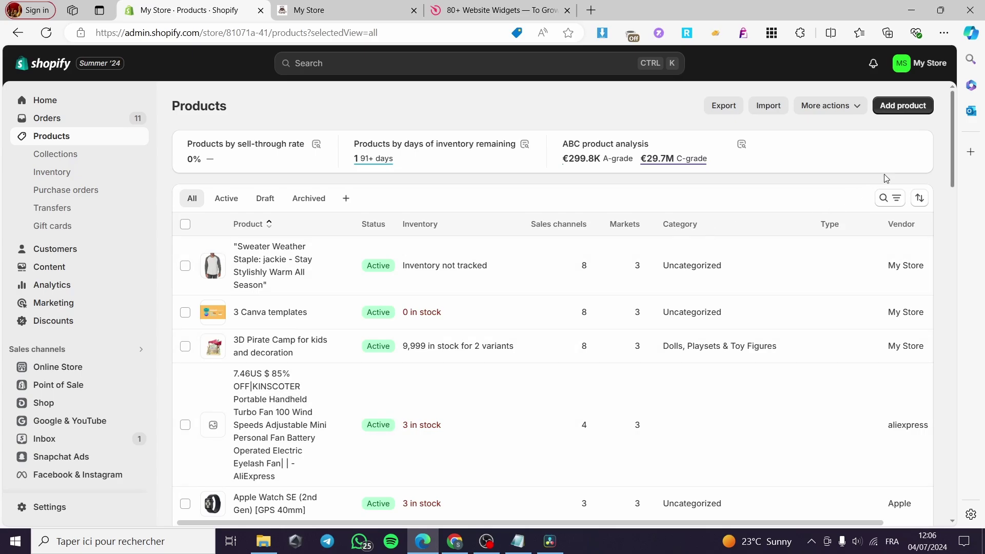
{"action": "left_click", "coordinate": [913, 109]}
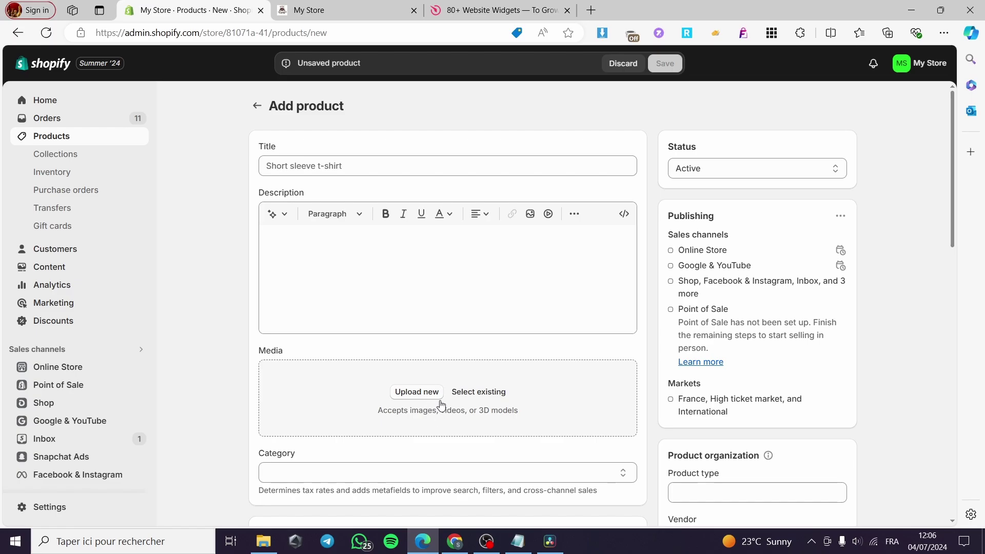
{"action": "scroll", "coordinate": [413, 410], "scroll_direction": "down", "scroll_amount": 3}
{"action": "scroll", "coordinate": [308, 372], "scroll_direction": "down", "scroll_amount": 2}
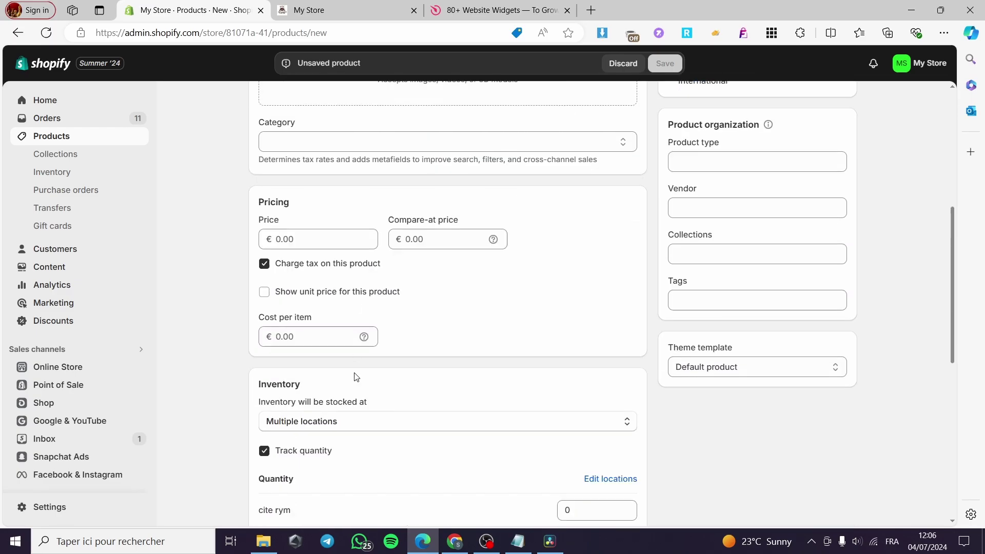
{"action": "scroll", "coordinate": [359, 382], "scroll_direction": "up", "scroll_amount": 1}
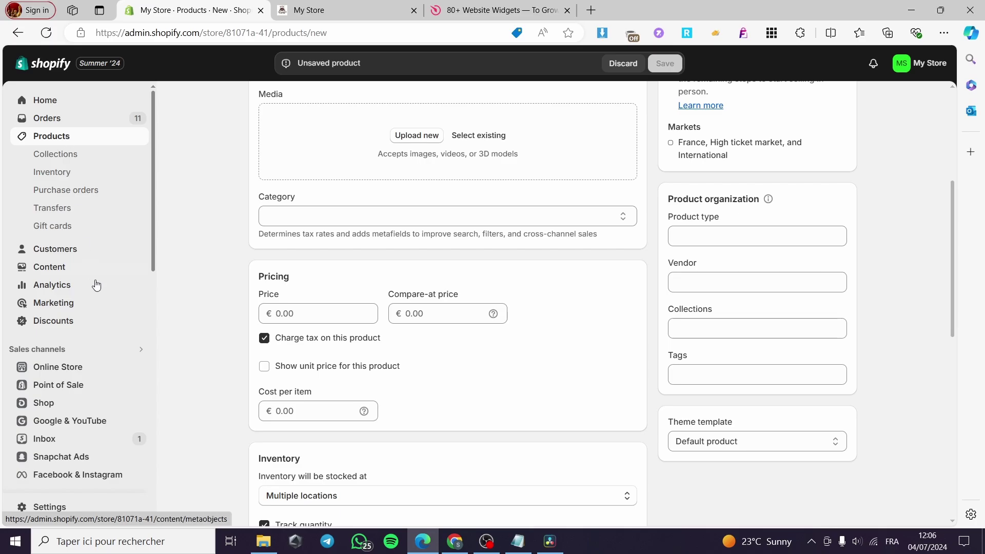
Step: Start a new page in the online store and give it the title "Summer deals"
{"action": "left_click", "coordinate": [66, 367]}
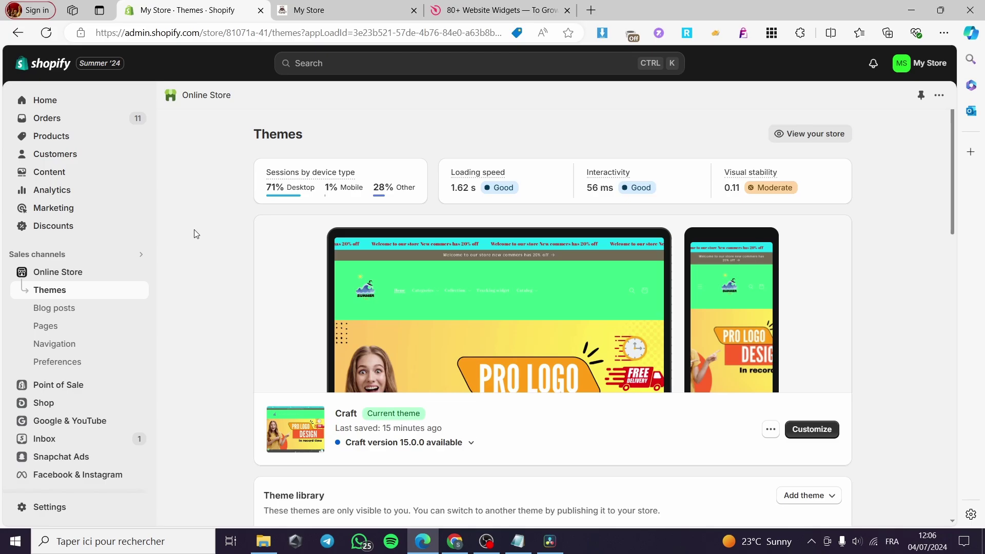
{"action": "left_click", "coordinate": [45, 326]}
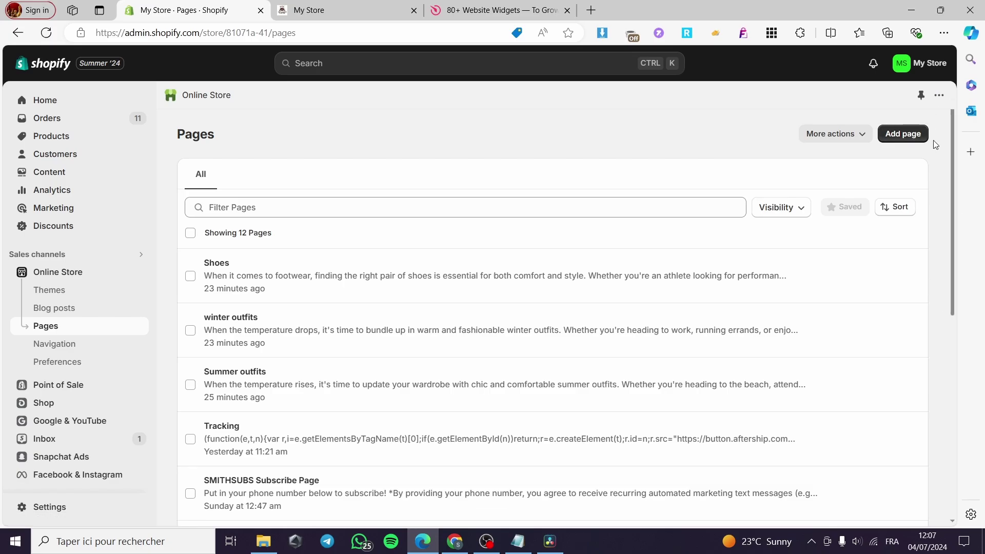
{"action": "left_click", "coordinate": [904, 135]}
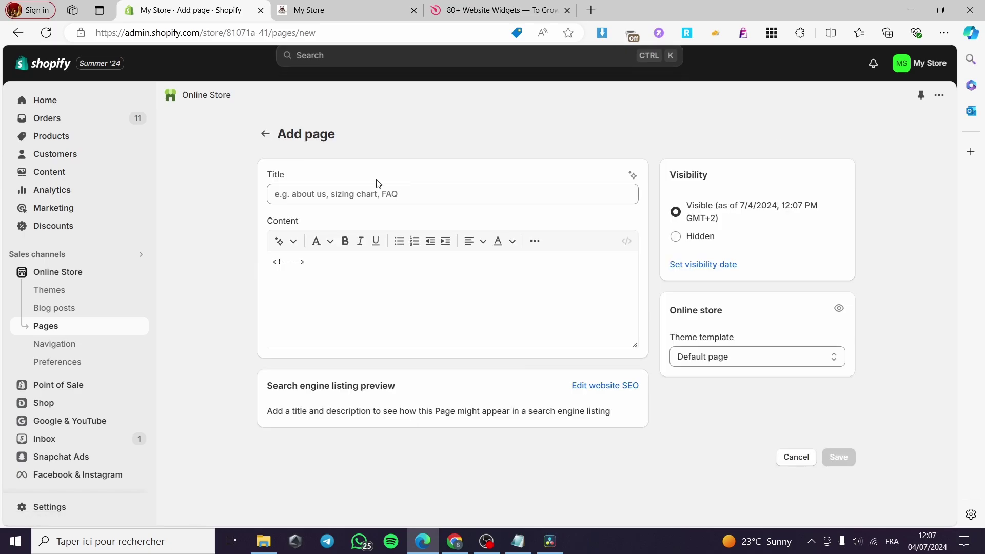
{"action": "left_click", "coordinate": [354, 193]}
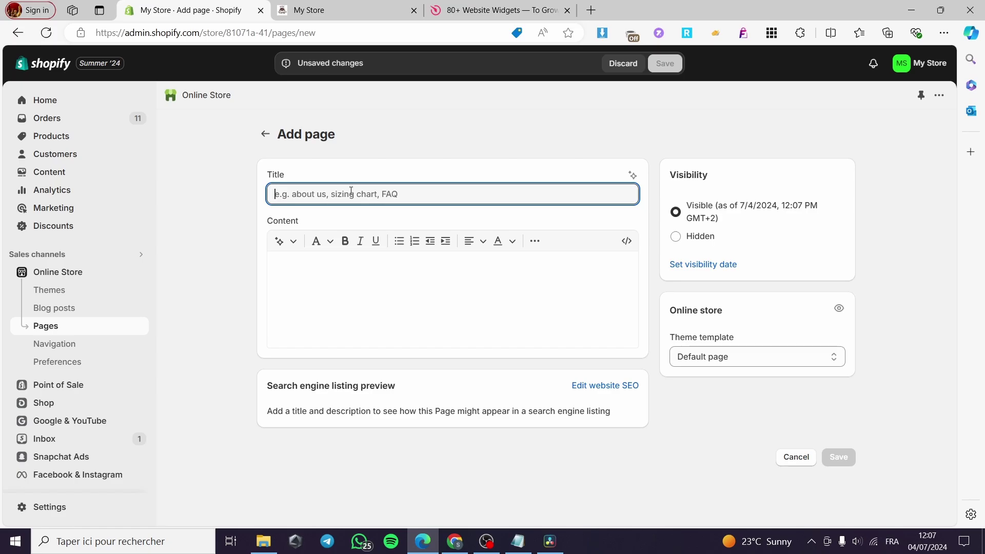
{"action": "type", "text": "Summer deals"}
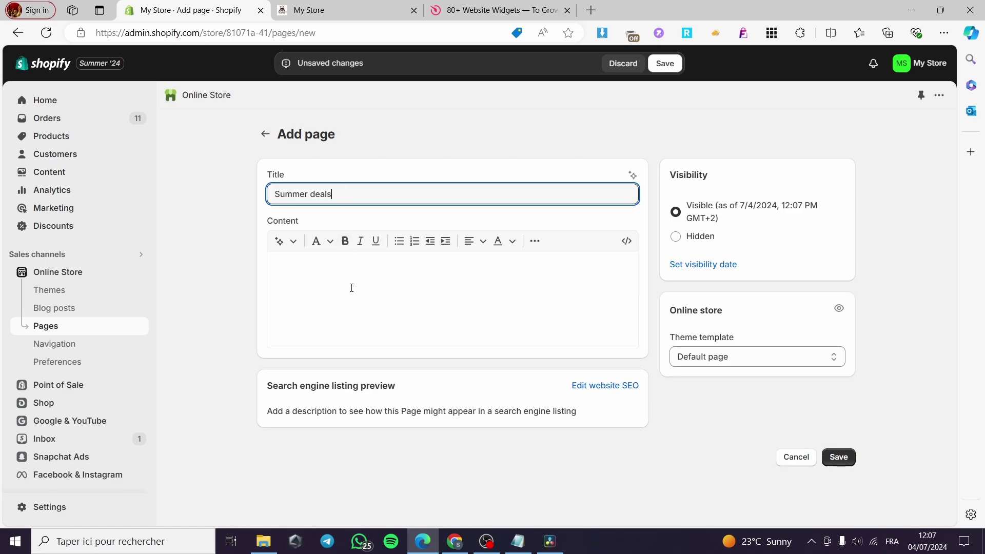
Step: Copy the title "Summer deals" into the page's content and save the page
{"action": "left_click_drag", "start_coordinate": [350, 194], "coordinate": [233, 185]}
{"action": "key", "text": "ctrl+c"}
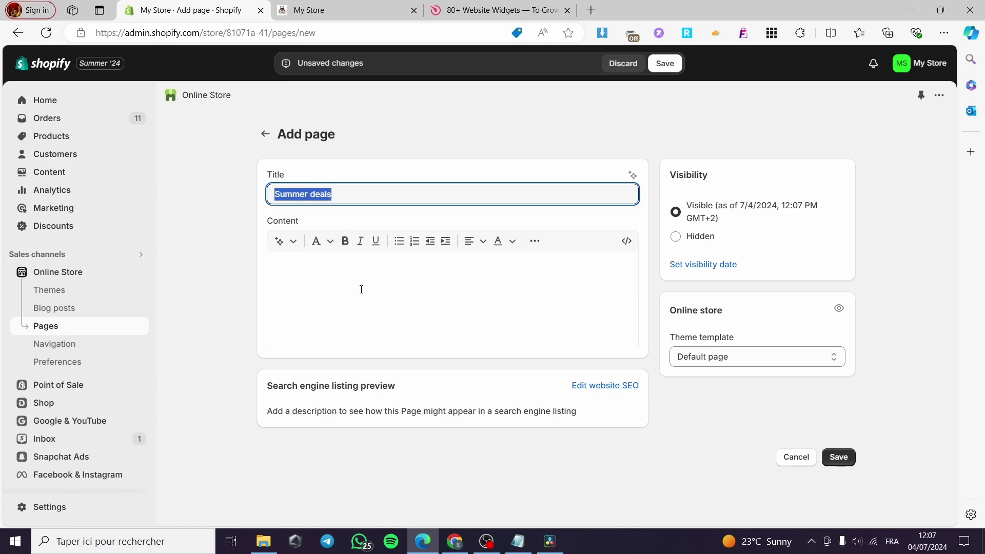
{"action": "left_click", "coordinate": [361, 289]}
{"action": "key", "text": "ctrl+v"}
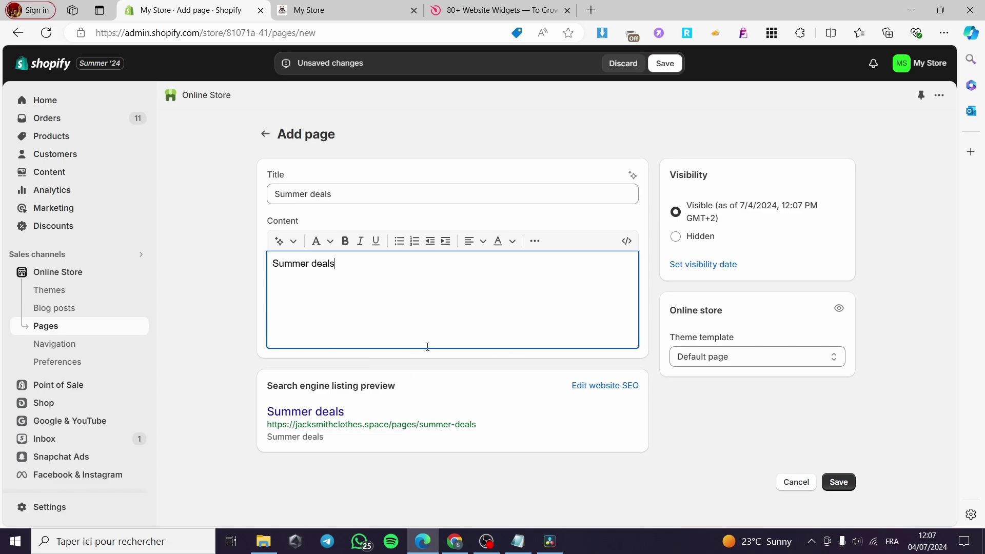
{"action": "left_click", "coordinate": [838, 481]}
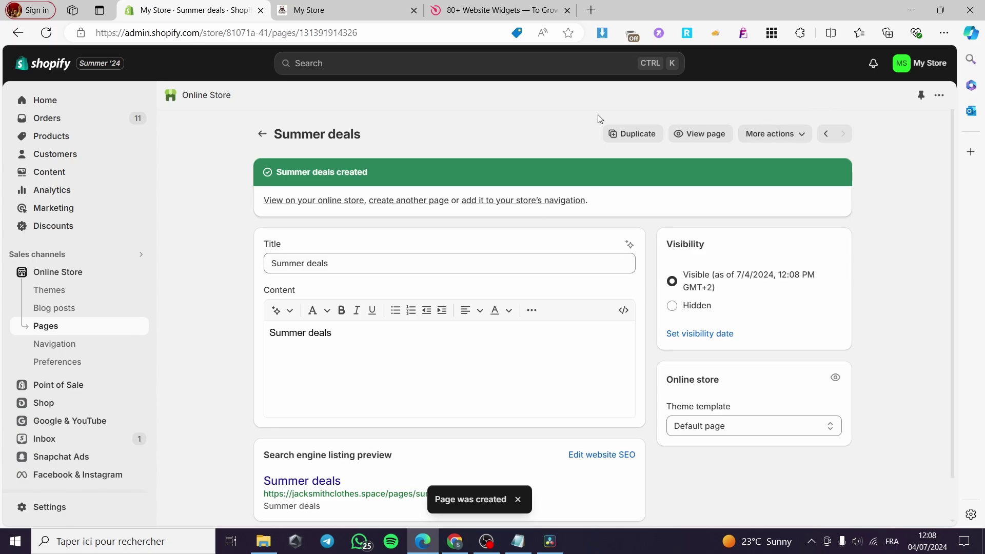
Step: Return to the pages list and start another page with the title "Footwear deals"
{"action": "left_click", "coordinate": [261, 135]}
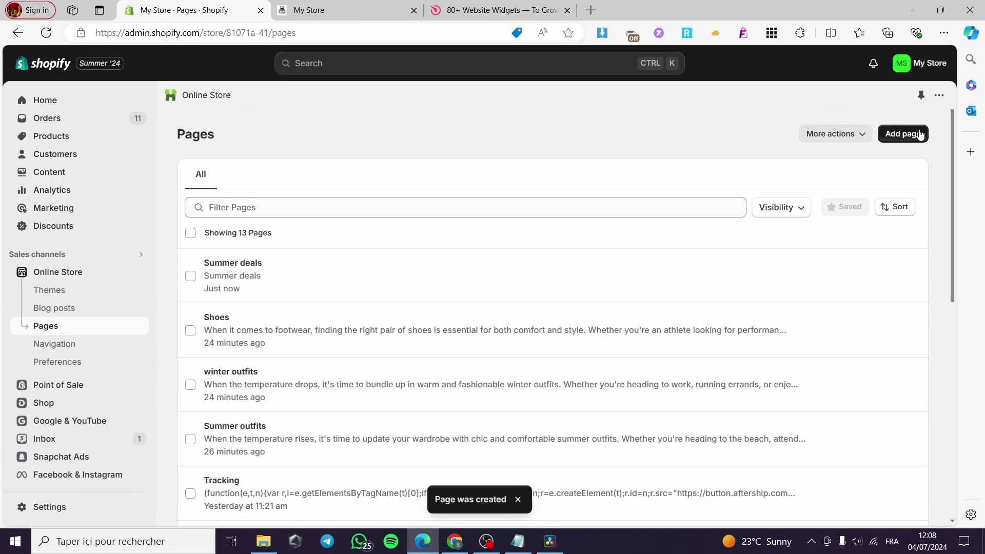
{"action": "left_click", "coordinate": [908, 134]}
{"action": "left_click", "coordinate": [377, 192]}
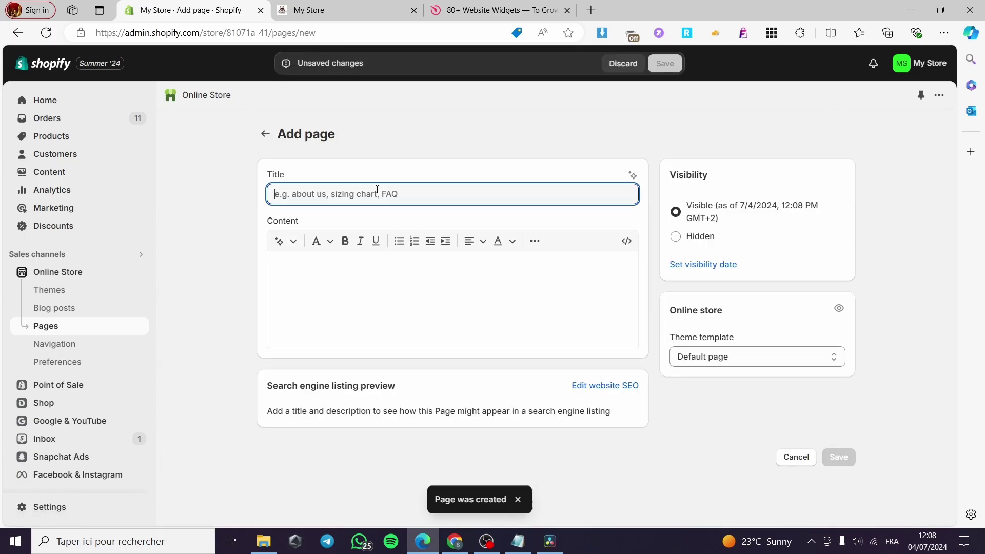
{"action": "type", "text": "Sho"}
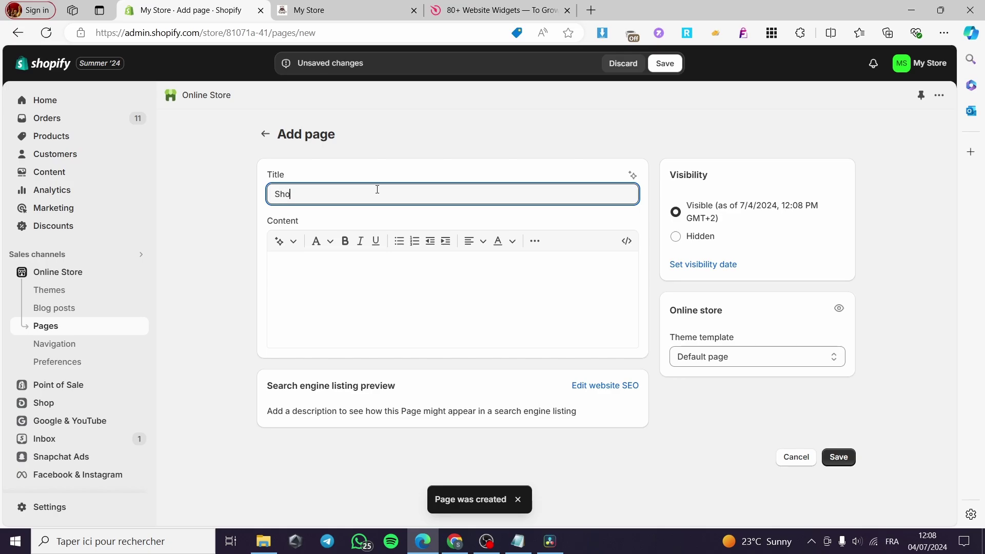
{"action": "type", "text": "es deals"}
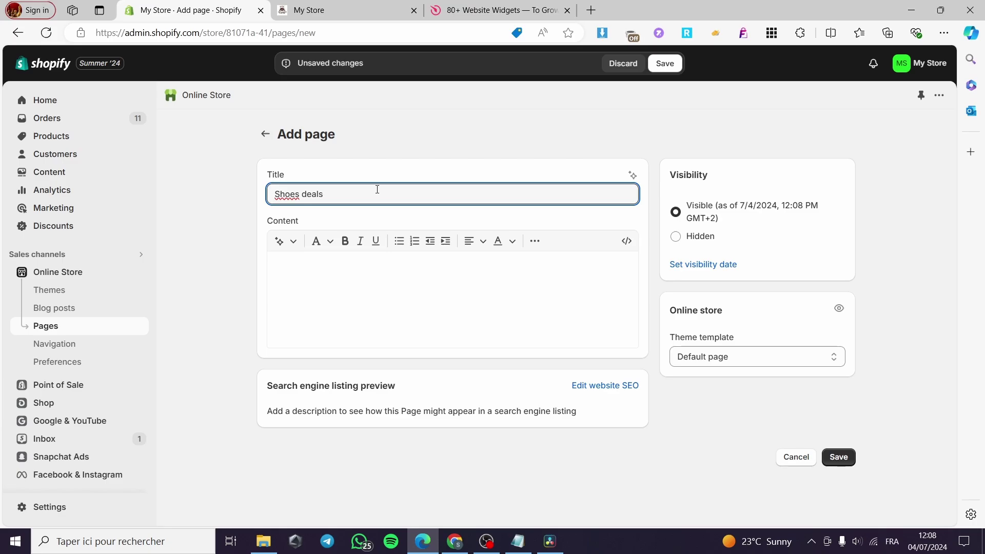
{"action": "left_click_drag", "start_coordinate": [299, 194], "coordinate": [266, 199]}
{"action": "type", "text": "Footwear"}
Step: Copy the title "Footwear deals" into the page's content
{"action": "left_click_drag", "start_coordinate": [366, 200], "coordinate": [199, 196]}
{"action": "key", "text": "ctrl+c"}
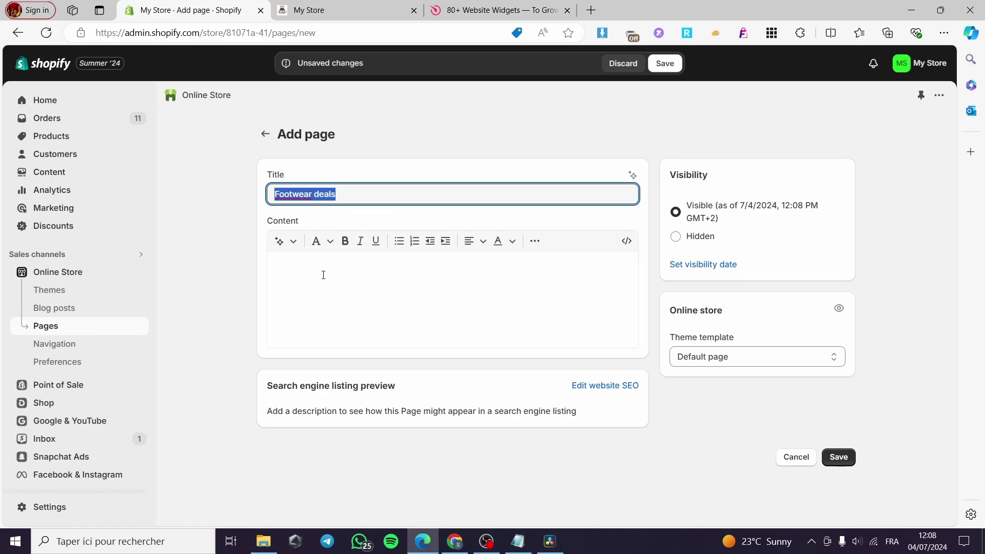
{"action": "left_click", "coordinate": [324, 272]}
{"action": "key", "text": "ctrl+v"}
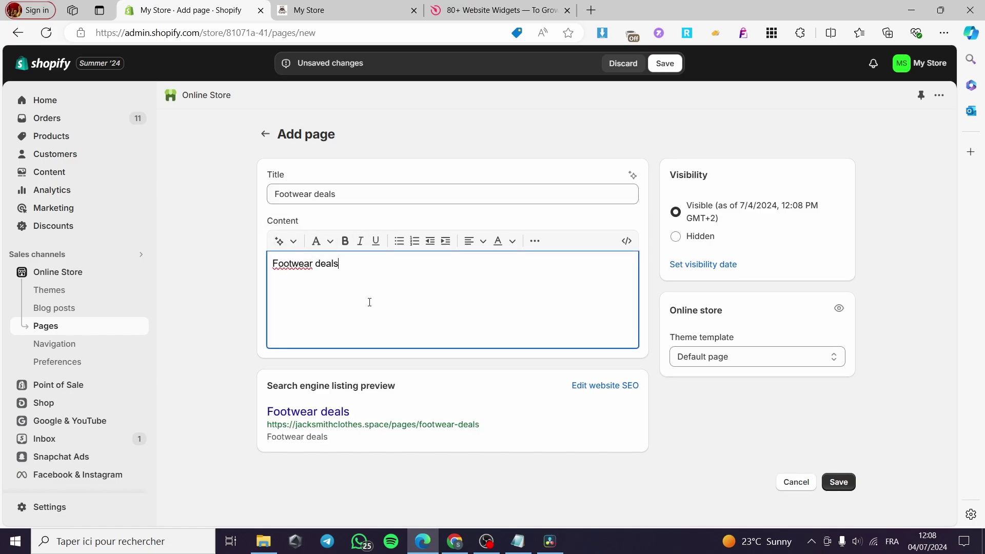
Step: Expand the page's search engine listing fields for review and save the Footwear deals page
{"action": "left_click", "coordinate": [606, 387]}
{"action": "scroll", "coordinate": [567, 390], "scroll_direction": "down", "scroll_amount": 3}
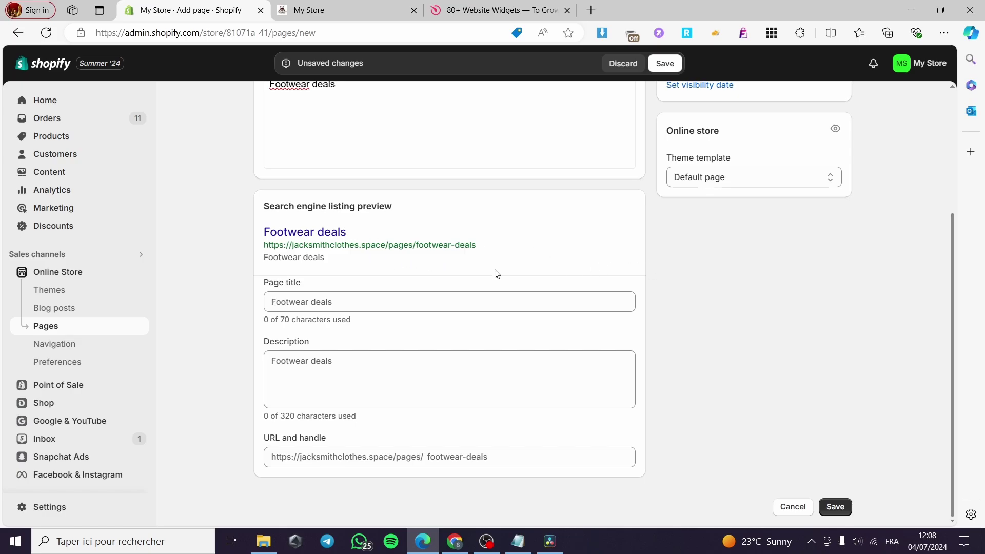
{"action": "left_click", "coordinate": [831, 505]}
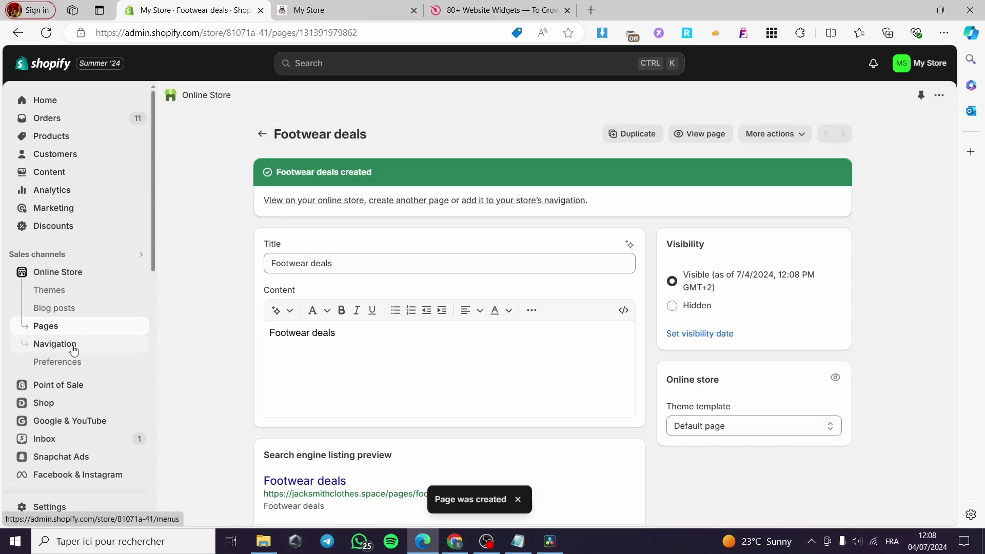
Step: Start a new product collection and give it the title "Summer deals"
{"action": "left_click", "coordinate": [61, 141]}
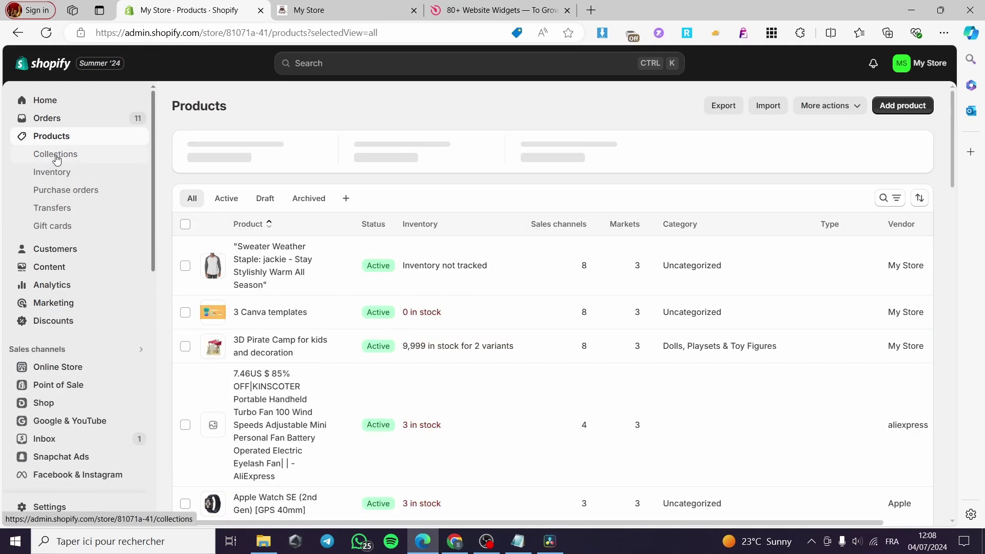
{"action": "left_click", "coordinate": [56, 160]}
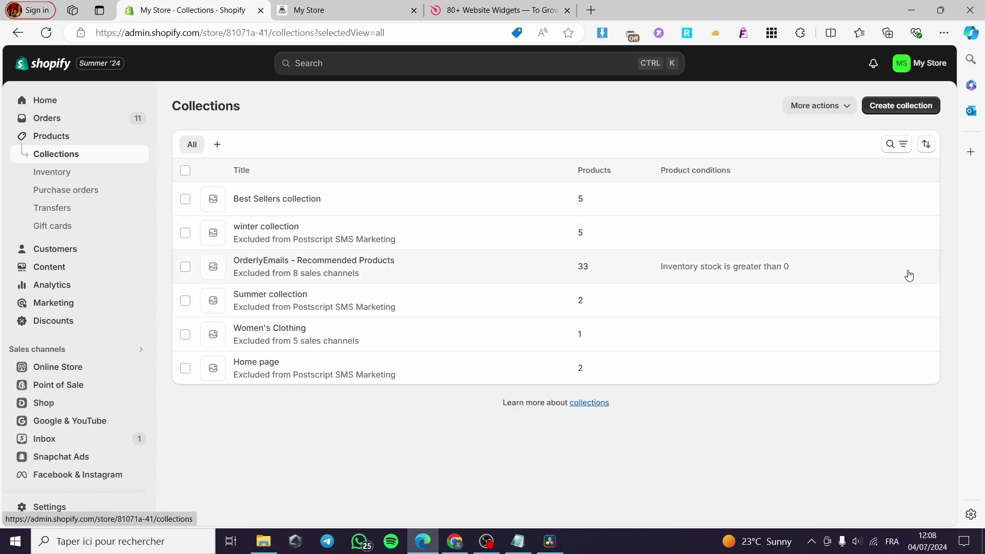
{"action": "left_click", "coordinate": [876, 104]}
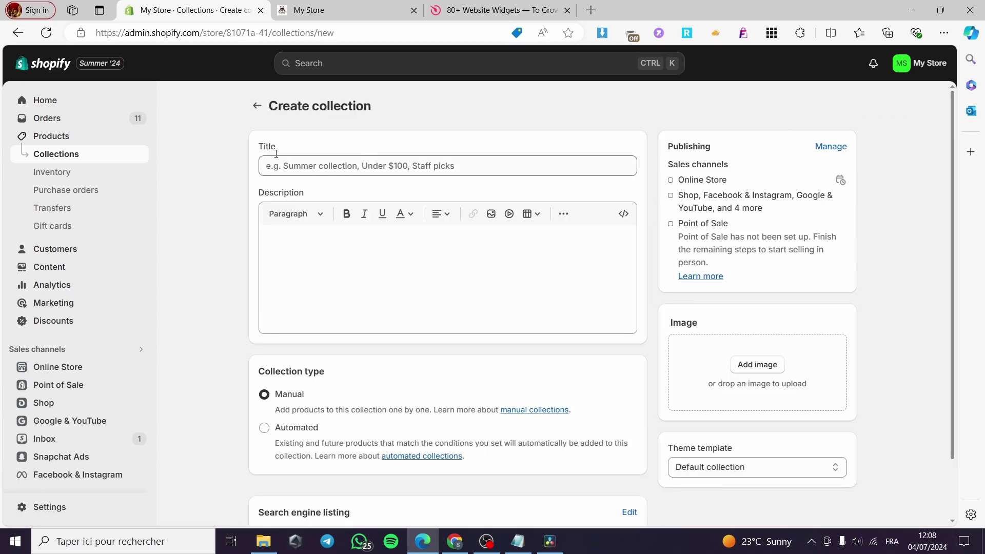
{"action": "left_click", "coordinate": [381, 166]}
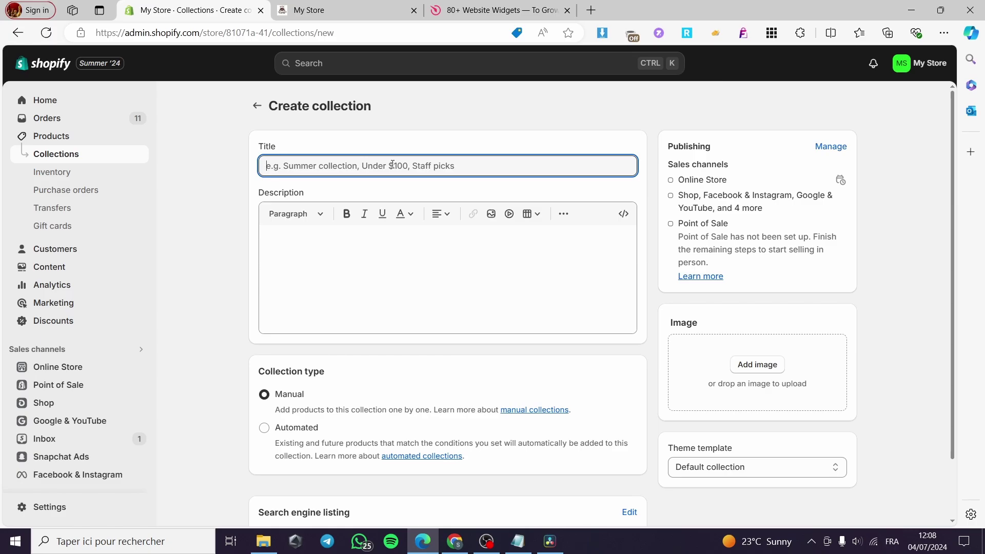
{"action": "type", "text": "S"}
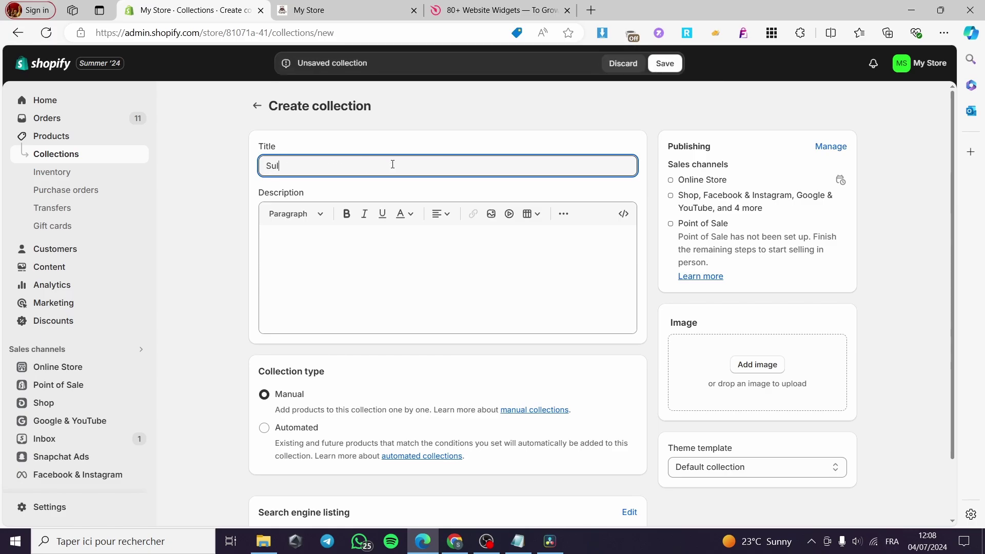
{"action": "type", "text": "i"}
{"action": "key", "text": "BackSpace"}
{"action": "type", "text": "o"}
Step: Save the Summer deals collection as a manual collection with an empty description
{"action": "left_click", "coordinate": [300, 237]}
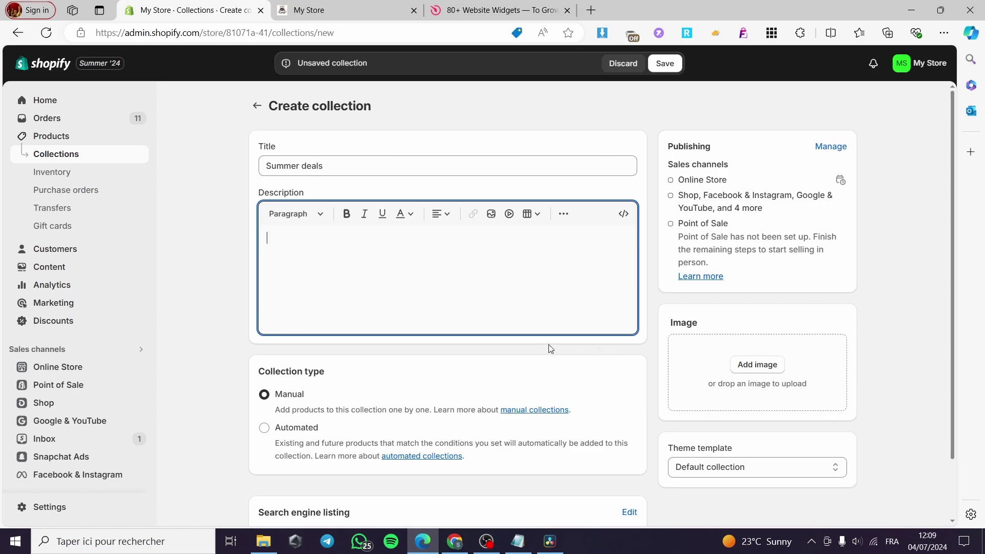
{"action": "scroll", "coordinate": [386, 342], "scroll_direction": "down", "scroll_amount": 1}
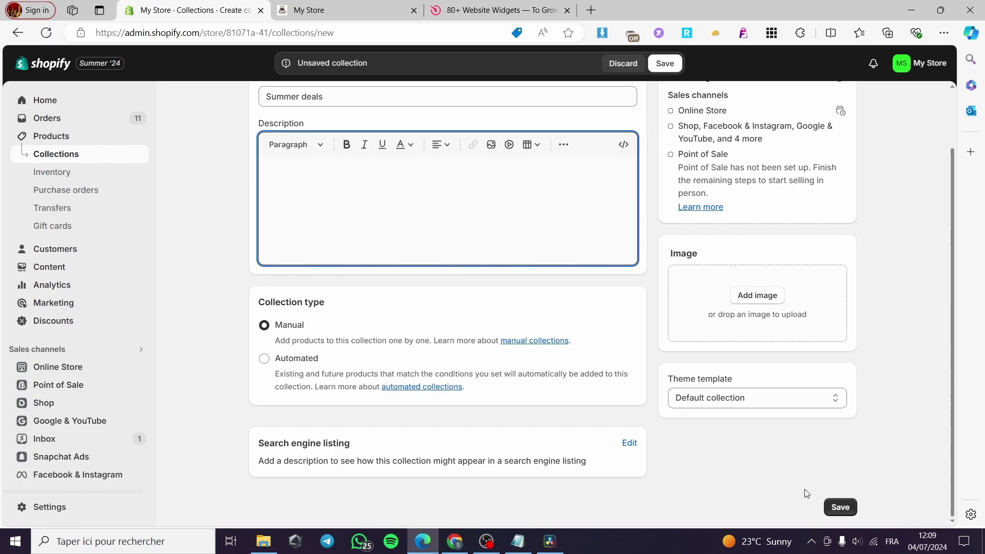
{"action": "left_click", "coordinate": [841, 509]}
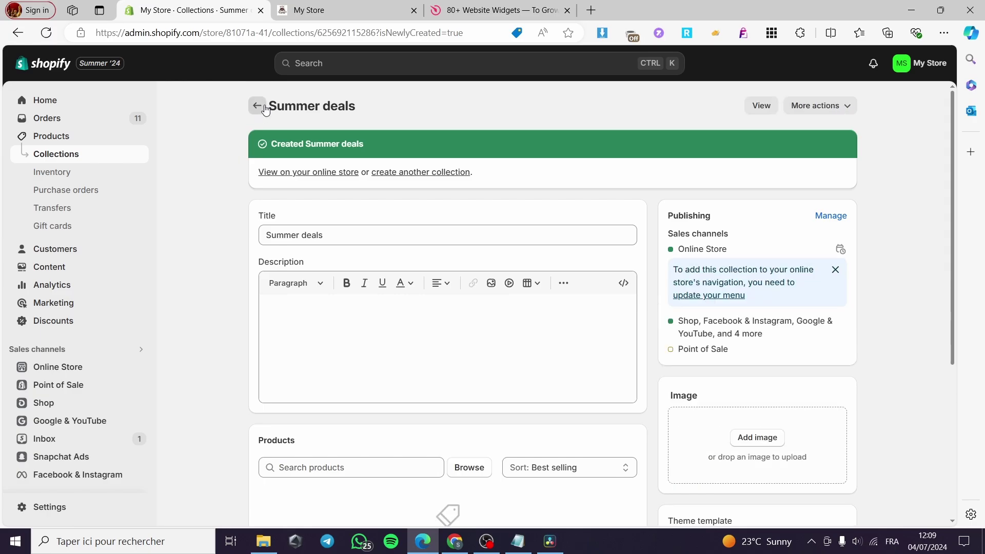
Step: Return to the collections list and start another collection with the title "Footwear deals"
{"action": "left_click", "coordinate": [256, 105]}
{"action": "left_click", "coordinate": [900, 105]}
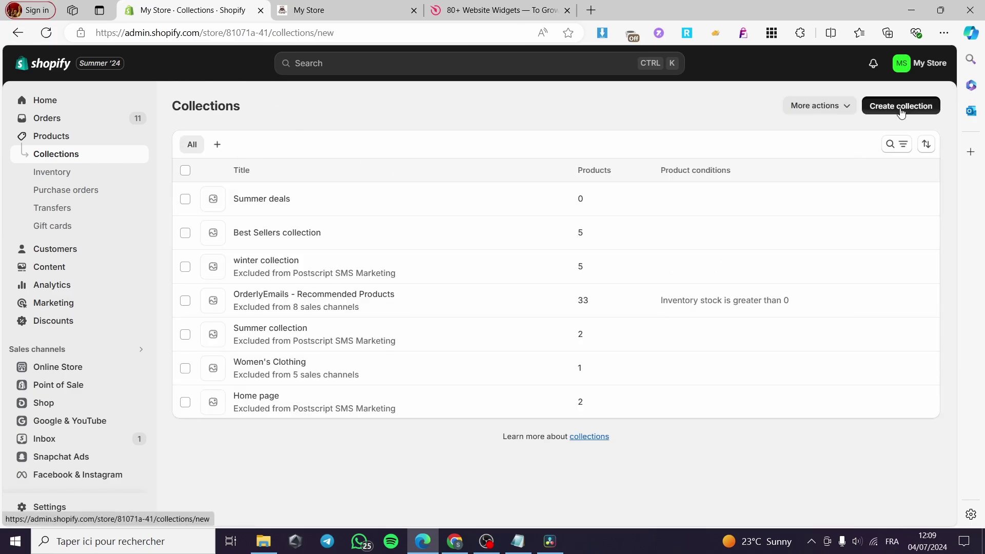
{"action": "left_click", "coordinate": [405, 165]}
{"action": "type", "text": "B"}
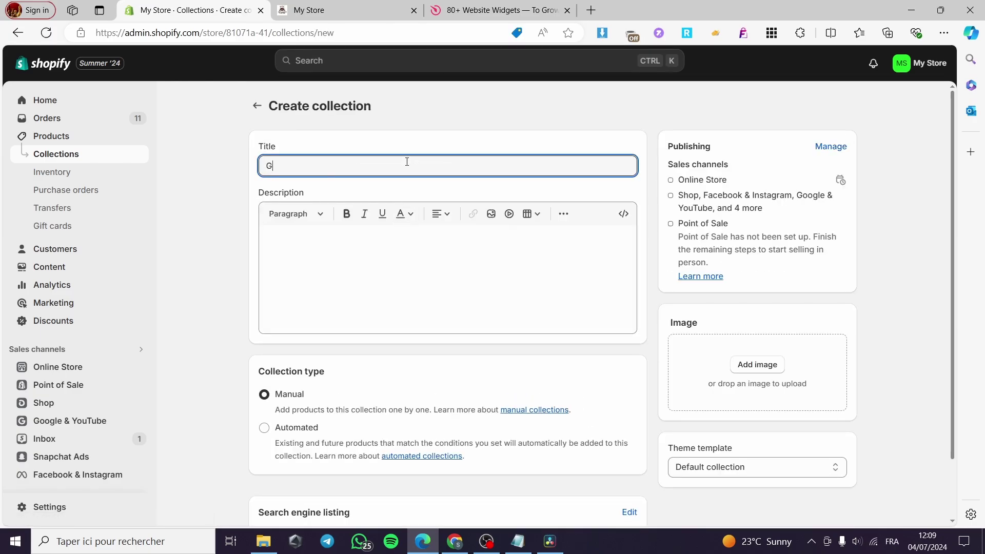
{"action": "key", "text": "BackSpace"}
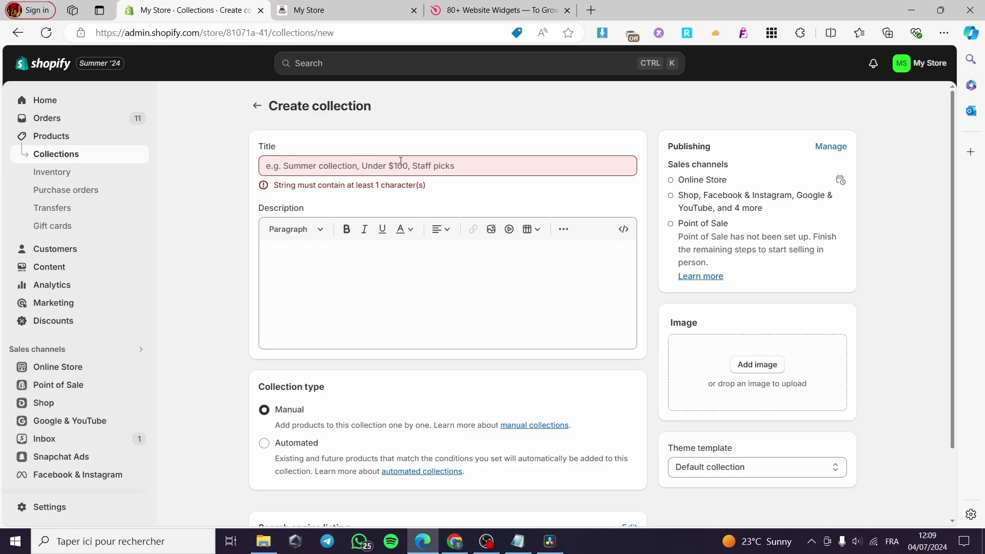
{"action": "left_click", "coordinate": [400, 160]}
{"action": "type", "text": "Foot"}
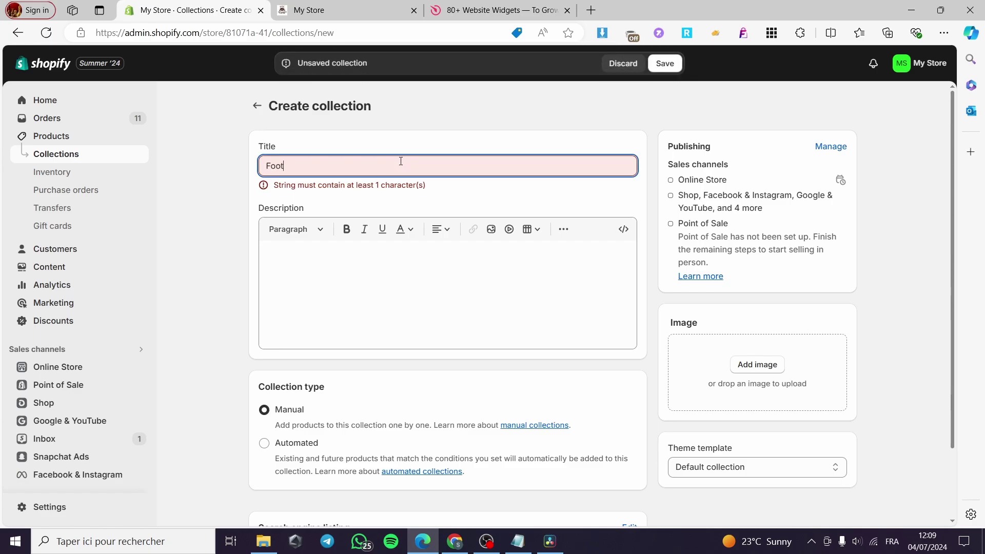
{"action": "type", "text": "wear deals"}
Step: Save the Footwear deals collection as a manual collection and go back to the collections list
{"action": "left_click", "coordinate": [207, 253]}
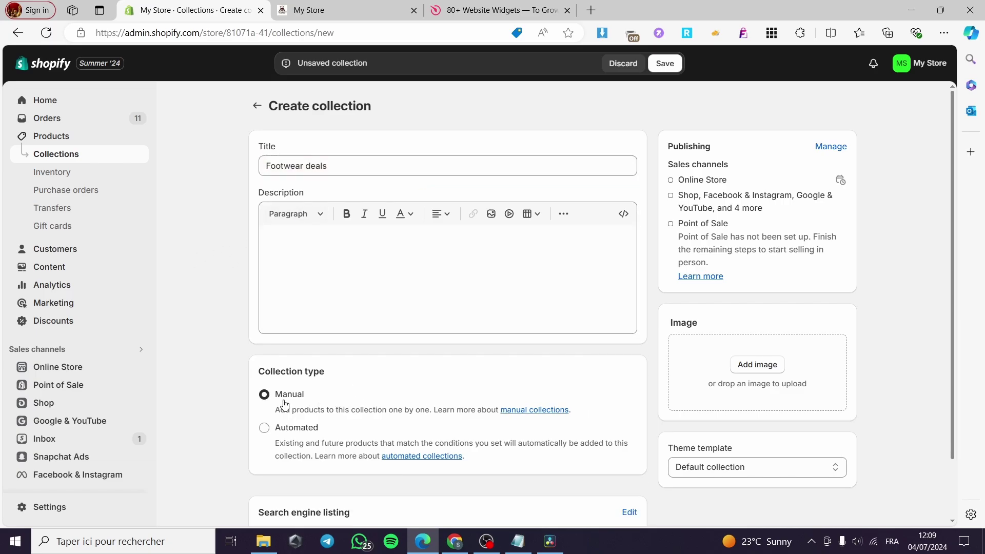
{"action": "scroll", "coordinate": [294, 397], "scroll_direction": "down", "scroll_amount": 2}
{"action": "left_click", "coordinate": [840, 507]}
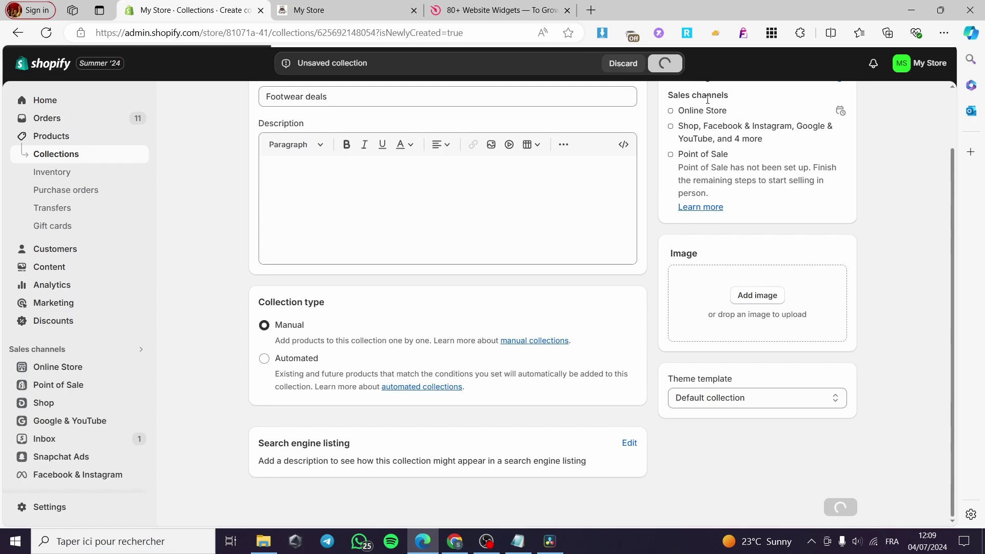
{"action": "left_click", "coordinate": [258, 106]}
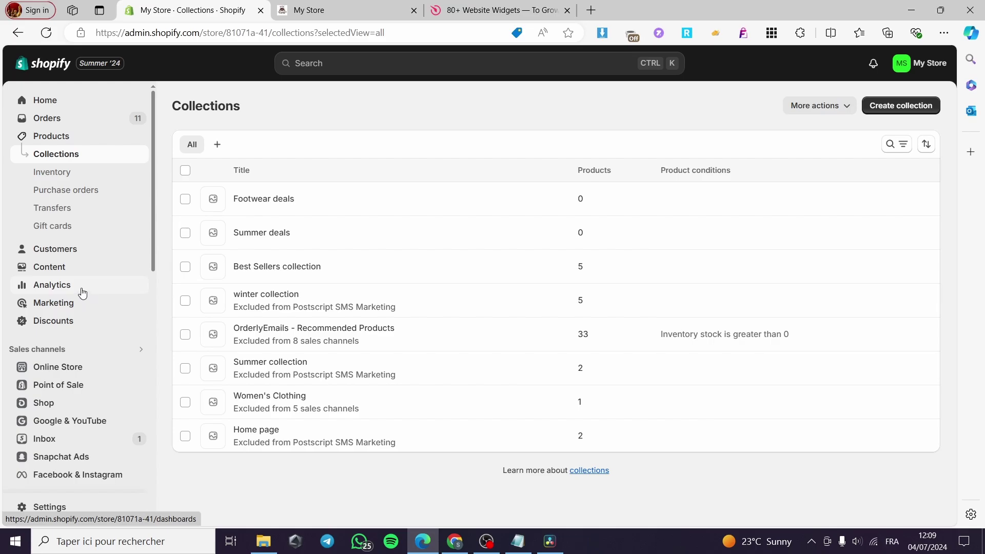
Step: Open the Main menu for editing in the online store's navigation settings
{"action": "scroll", "coordinate": [82, 291], "scroll_direction": "down", "scroll_amount": 3}
{"action": "left_click", "coordinate": [65, 238]}
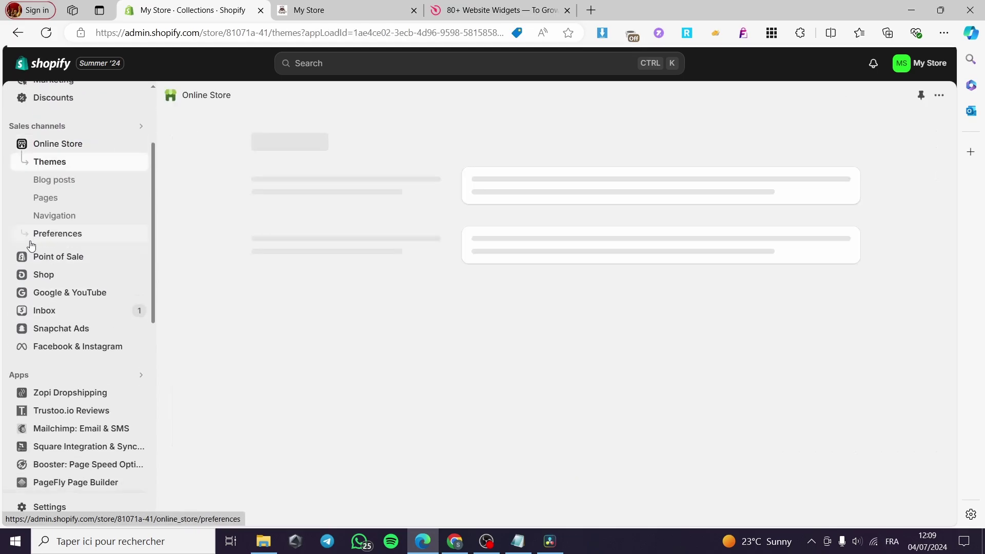
{"action": "left_click", "coordinate": [71, 222]}
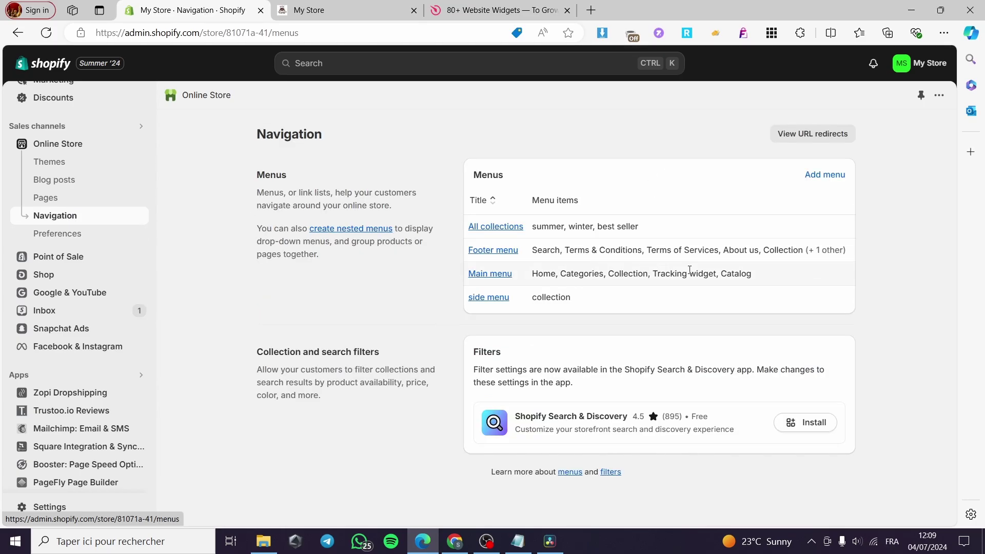
{"action": "left_click", "coordinate": [487, 278]}
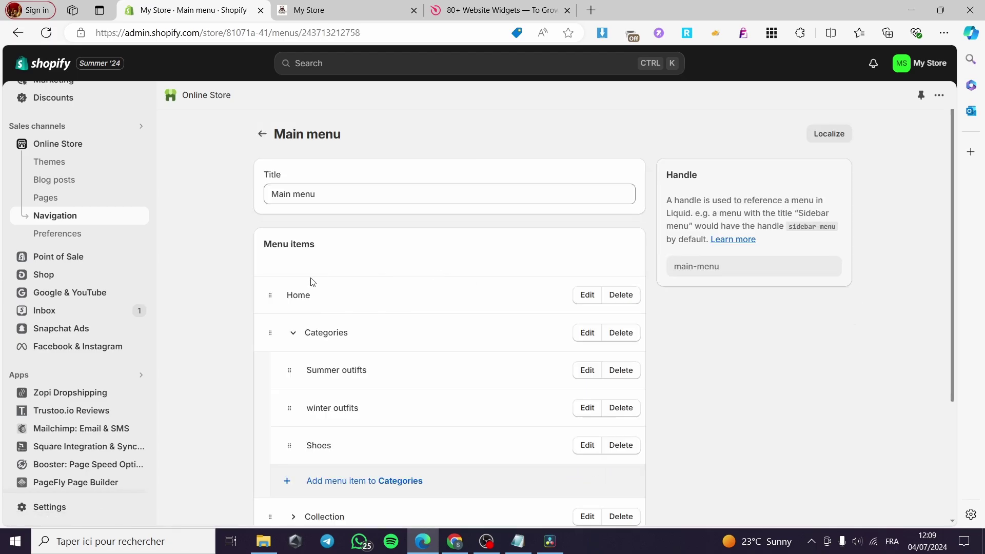
Step: Add a top-level item named "Summer deals" to the main menu and link it to the Summer deals collection
{"action": "scroll", "coordinate": [688, 316], "scroll_direction": "down", "scroll_amount": 3}
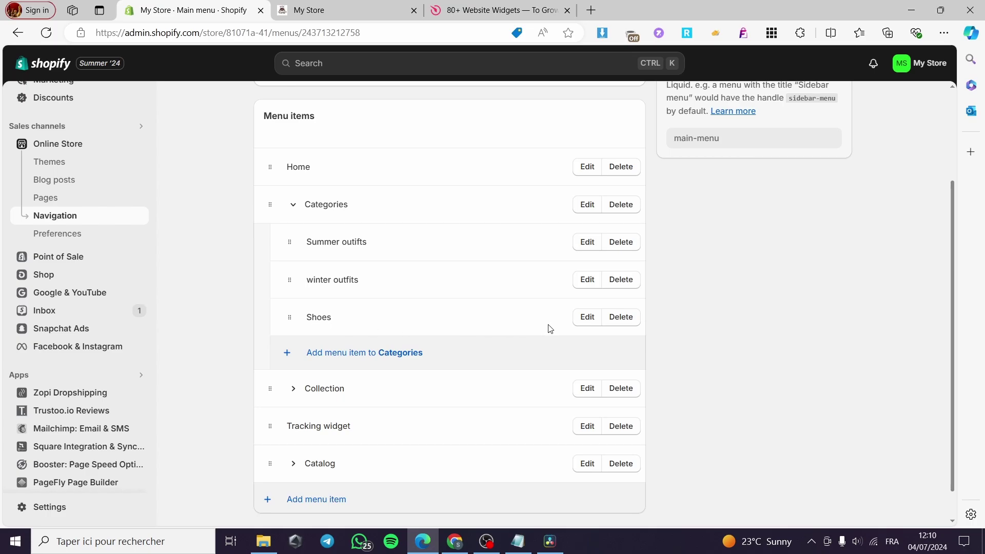
{"action": "left_click", "coordinate": [297, 505]}
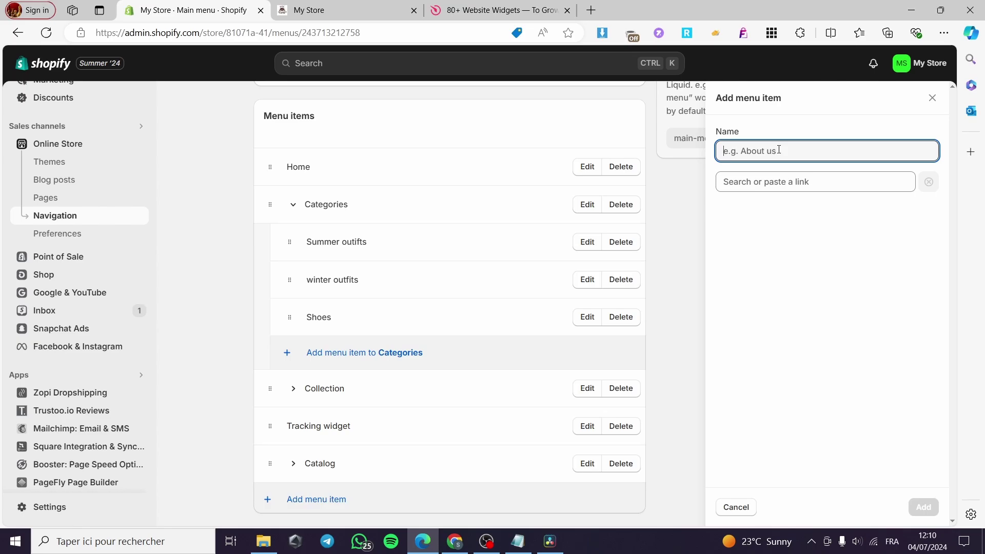
{"action": "type", "text": "S"}
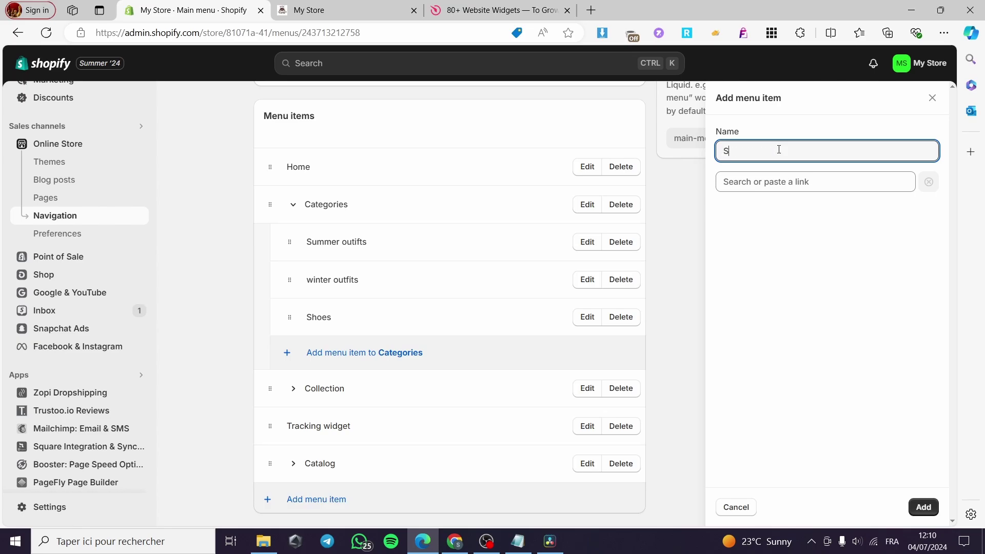
{"action": "type", "text": "ummer deals"}
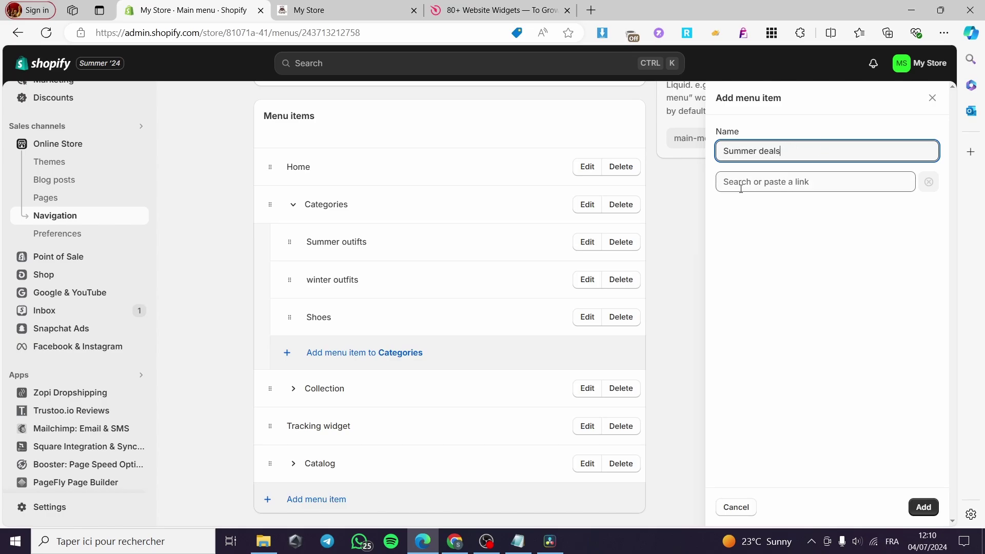
{"action": "left_click", "coordinate": [837, 184]}
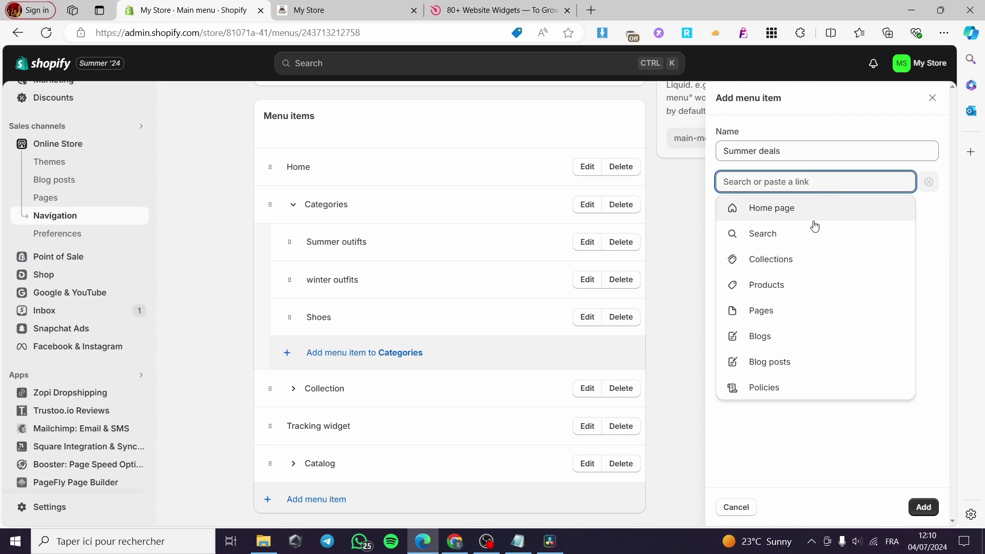
{"action": "left_click", "coordinate": [768, 264]}
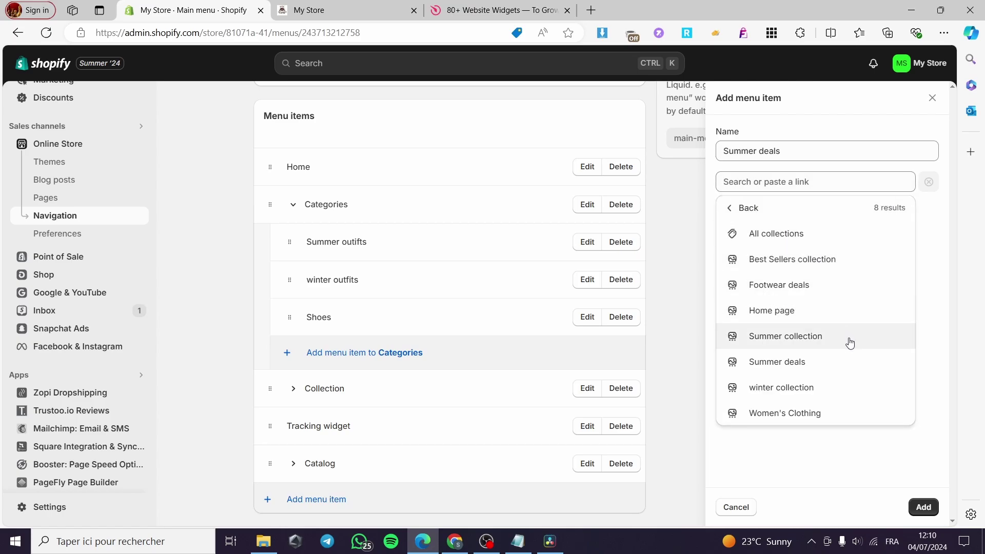
{"action": "left_click", "coordinate": [817, 367]}
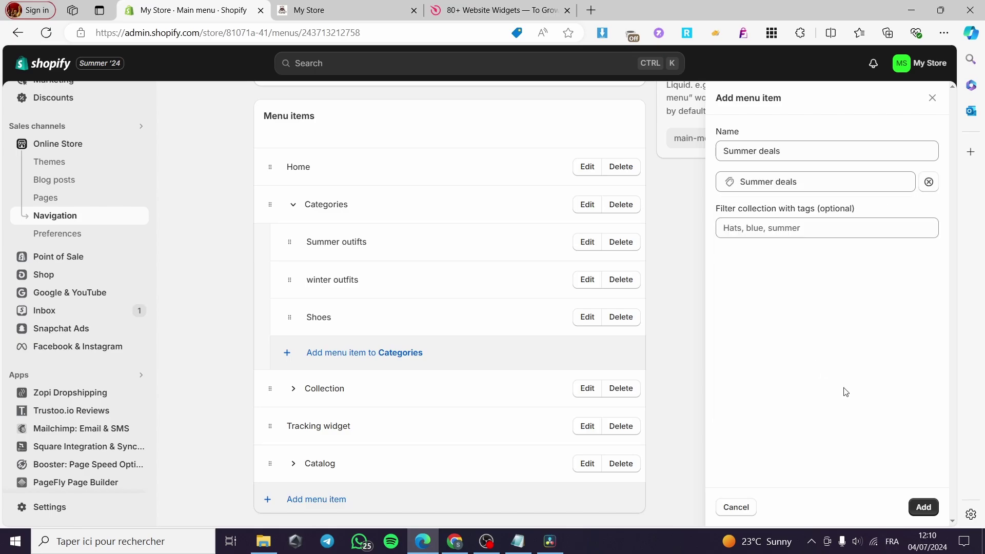
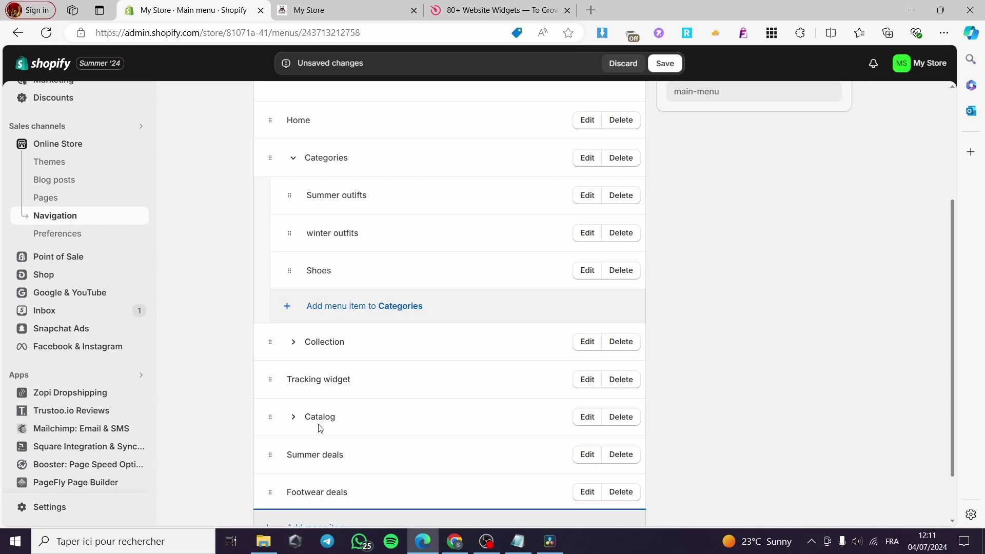
Step: Nest Summer deals under Summer outifts and Footwear deals under Shoes within Categories, and save the menu
{"action": "left_click_drag", "start_coordinate": [270, 456], "coordinate": [265, 248]}
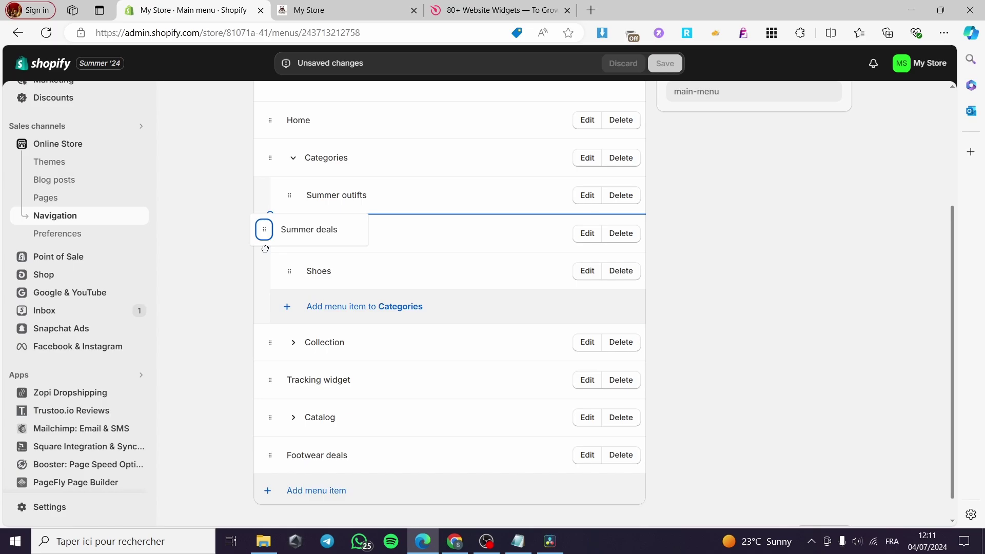
{"action": "left_click_drag", "start_coordinate": [265, 248], "coordinate": [340, 246]}
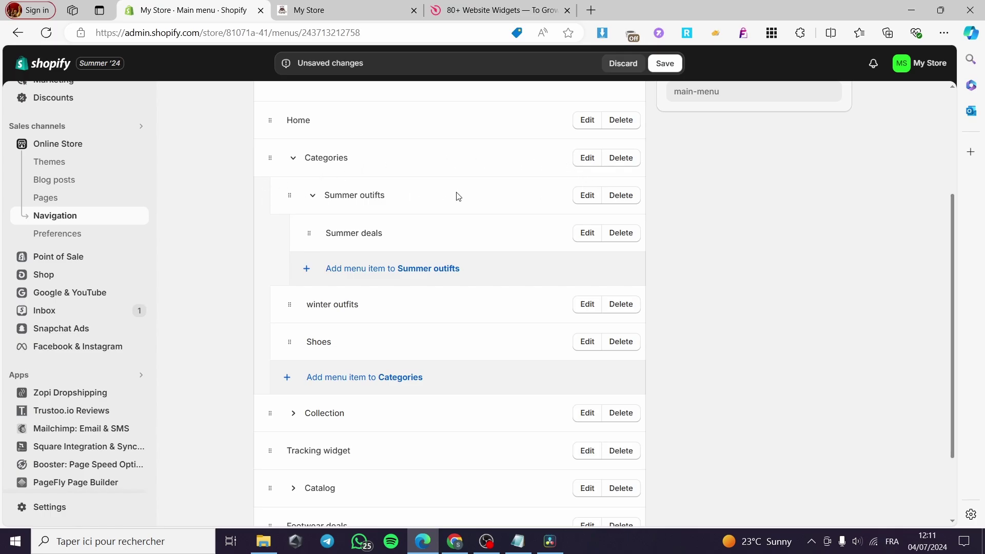
{"action": "scroll", "coordinate": [358, 308], "scroll_direction": "down", "scroll_amount": 2}
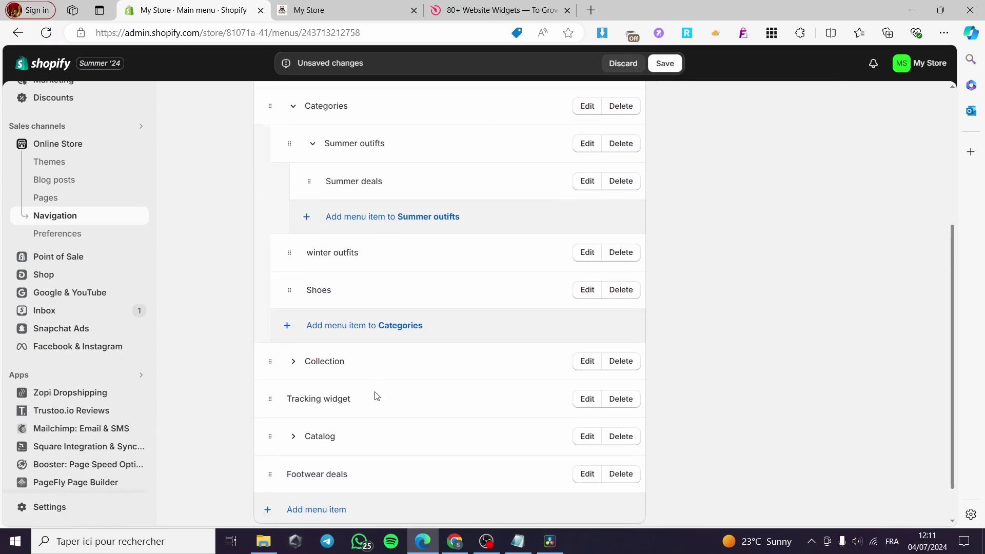
{"action": "left_click_drag", "start_coordinate": [270, 430], "coordinate": [269, 268]}
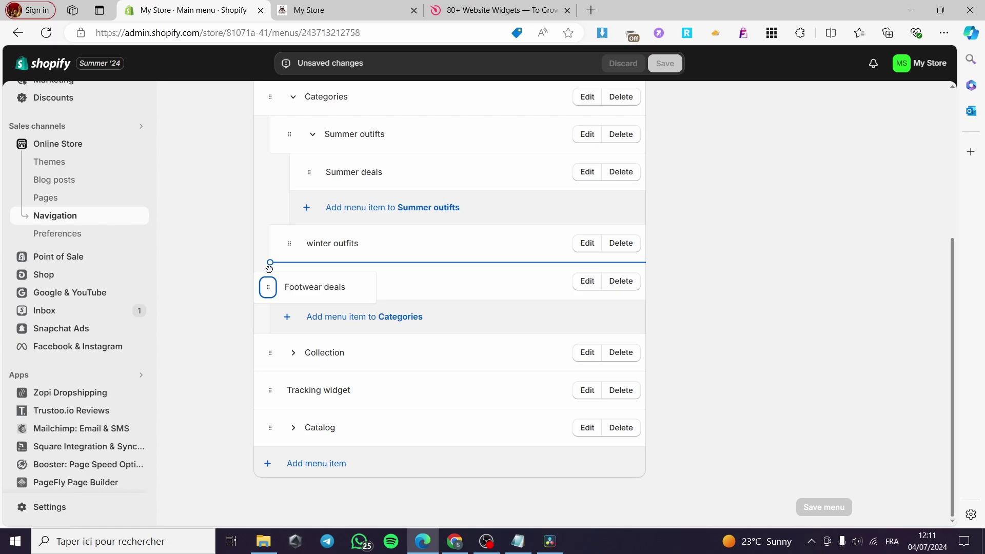
{"action": "left_click_drag", "start_coordinate": [269, 268], "coordinate": [338, 309]}
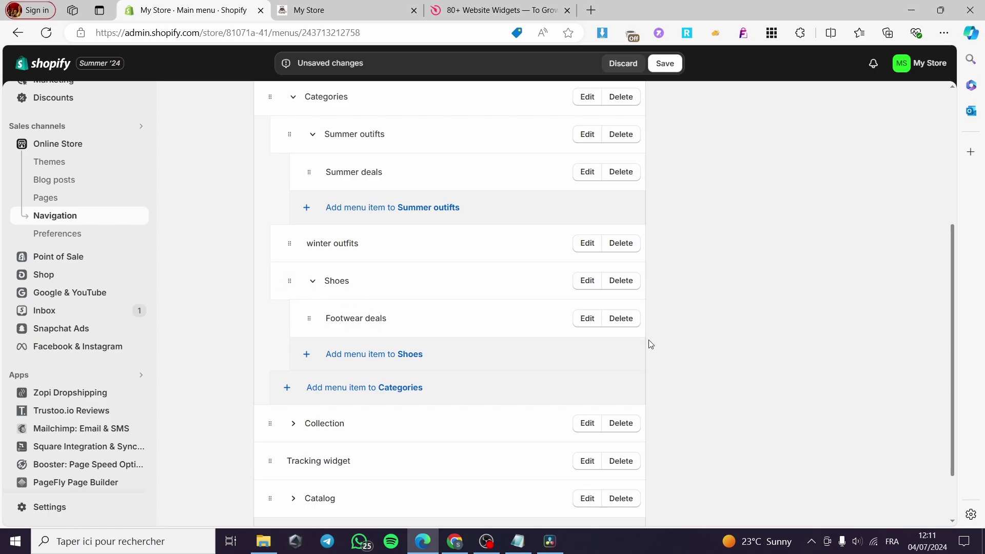
{"action": "left_click", "coordinate": [664, 63]}
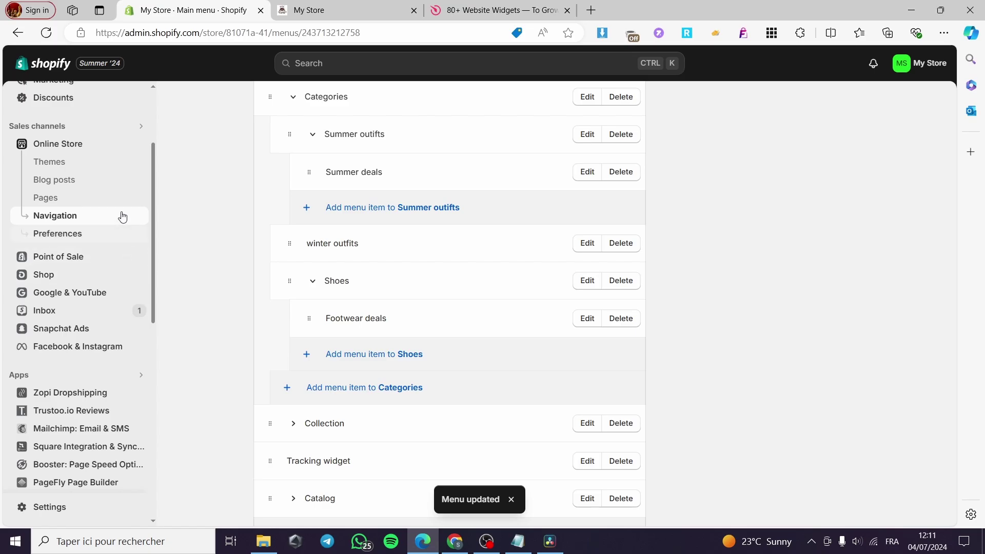
Step: Reopen the live storefront and expand Categories, Summer outifts and Shoes to check the nested deals items
{"action": "right_click", "coordinate": [139, 144]}
{"action": "left_click", "coordinate": [175, 153]}
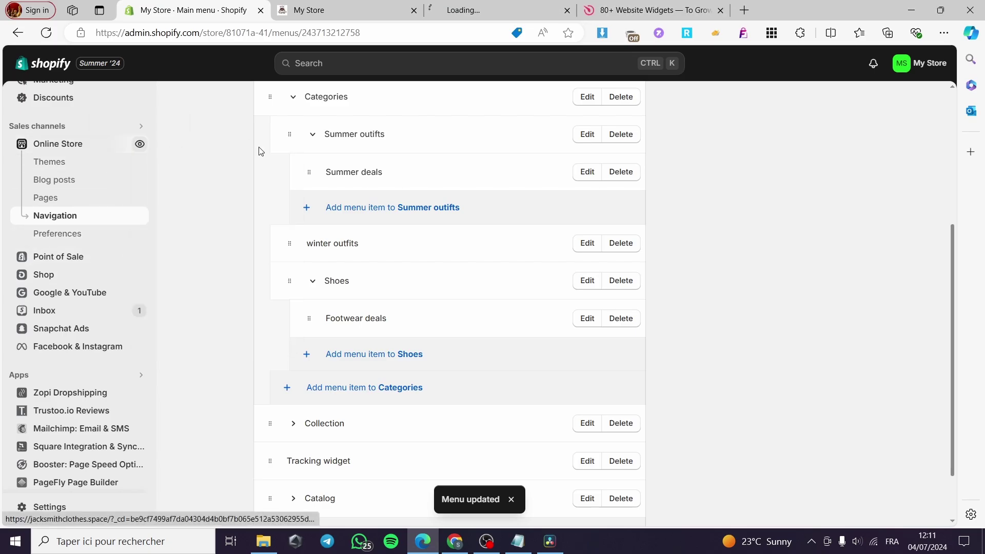
{"action": "left_click", "coordinate": [413, 10]}
{"action": "left_click", "coordinate": [359, 14]}
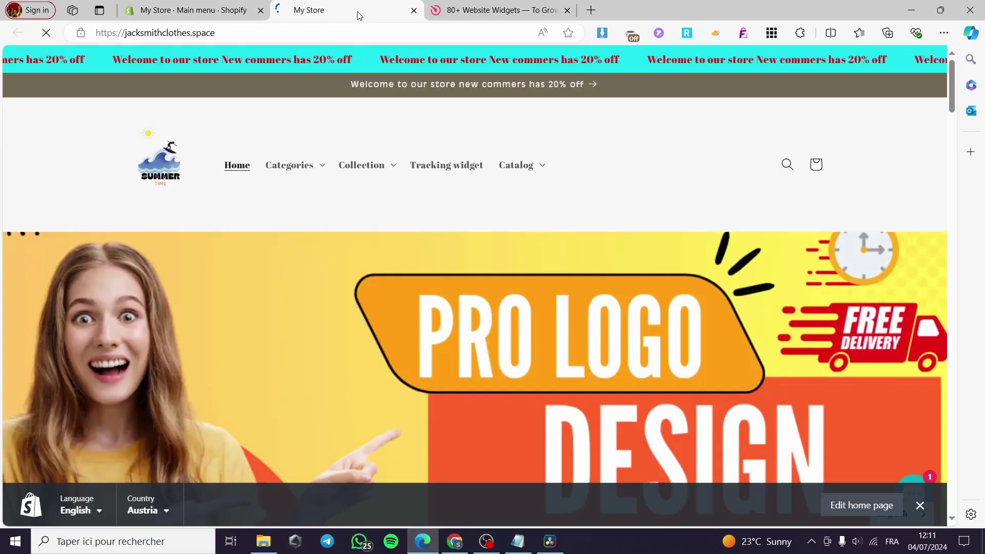
{"action": "left_click", "coordinate": [323, 168]}
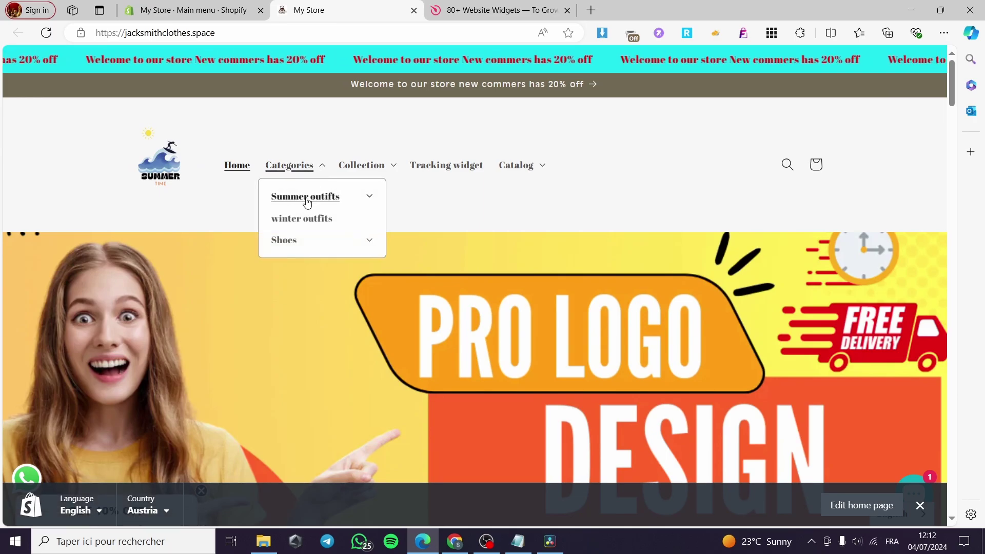
{"action": "left_click", "coordinate": [371, 199]}
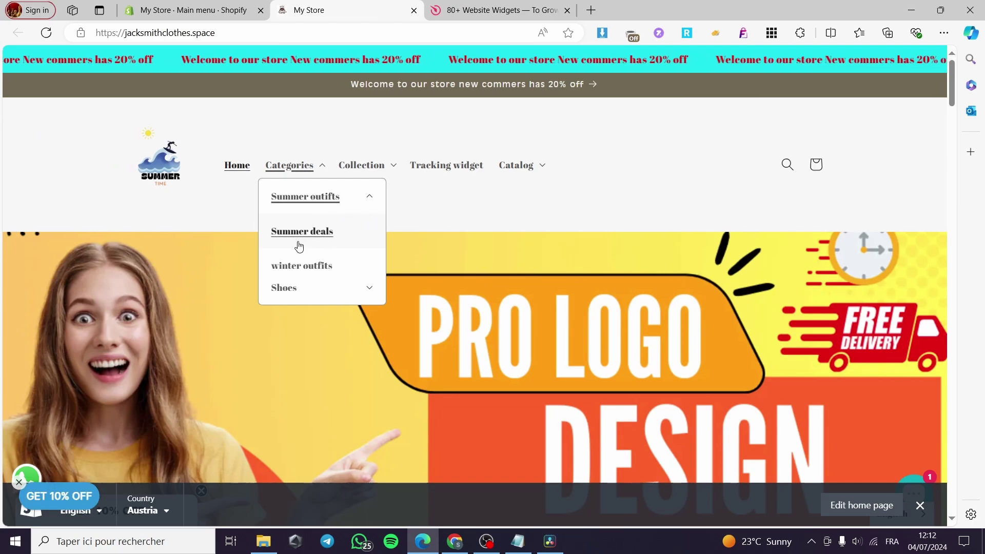
{"action": "left_click", "coordinate": [370, 289]}
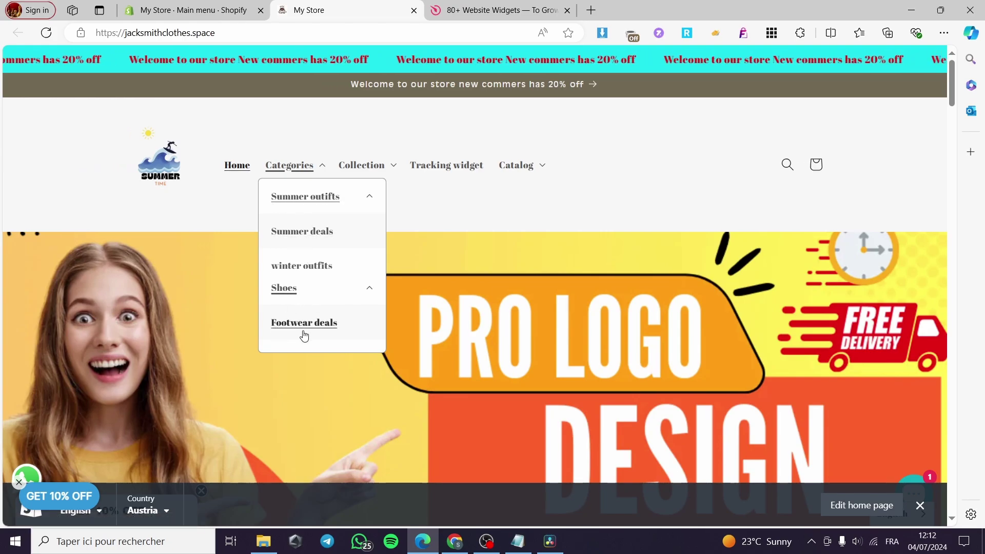
Step: Add the FootJoy Men's FJ Originals Golf Shoe product to the Footwear deals collection and save it
{"action": "left_click", "coordinate": [189, 5]}
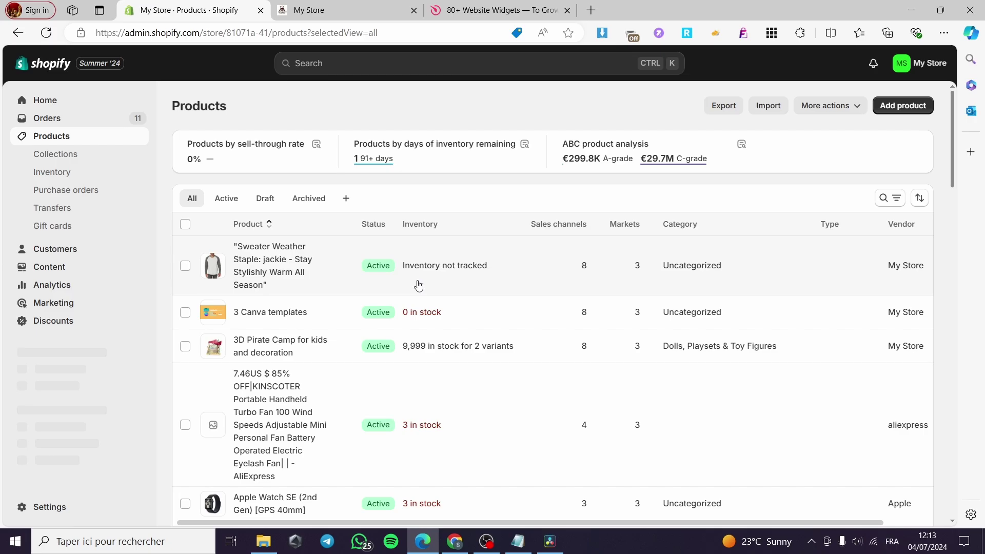
{"action": "scroll", "coordinate": [325, 308], "scroll_direction": "down", "scroll_amount": 5}
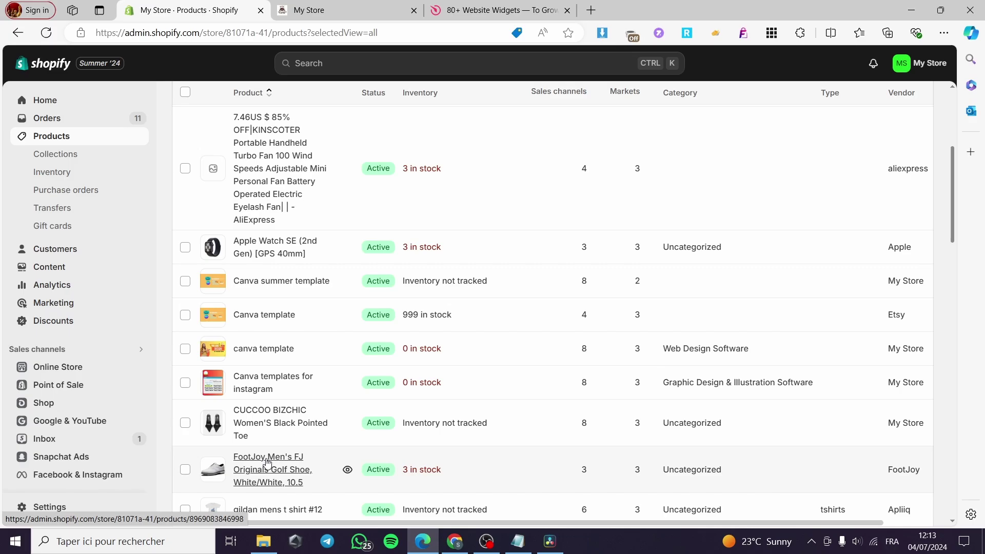
{"action": "left_click", "coordinate": [267, 463]}
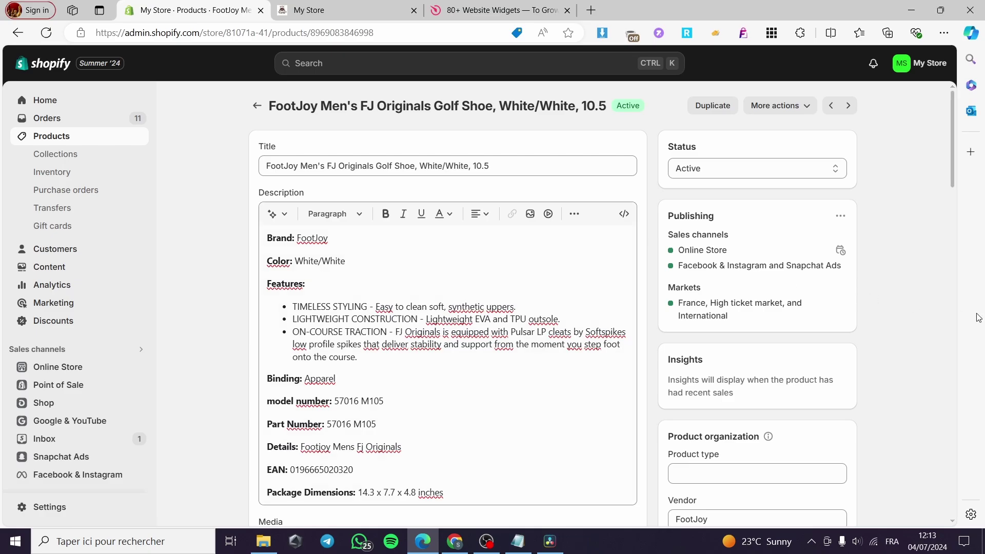
{"action": "scroll", "coordinate": [865, 284], "scroll_direction": "down", "scroll_amount": 7}
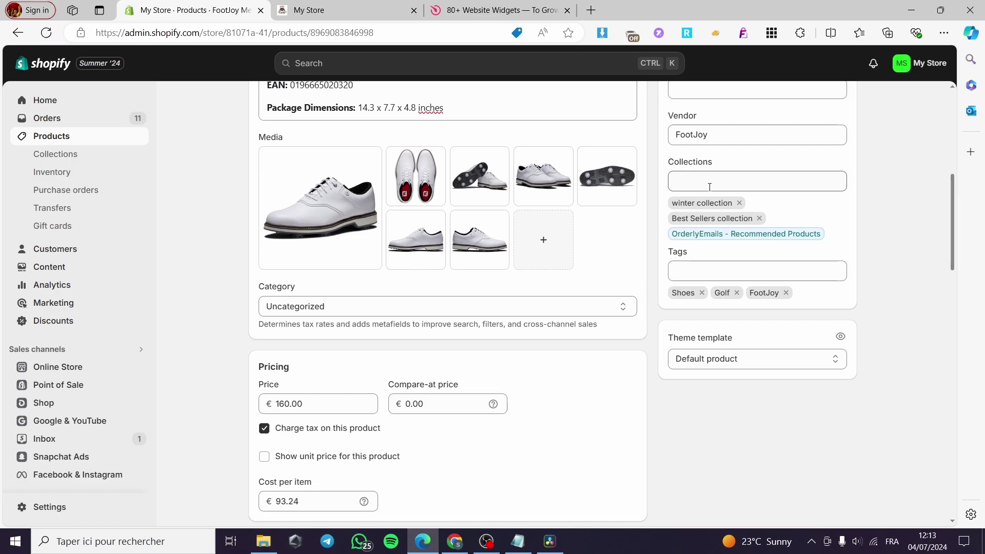
{"action": "left_click", "coordinate": [710, 187]}
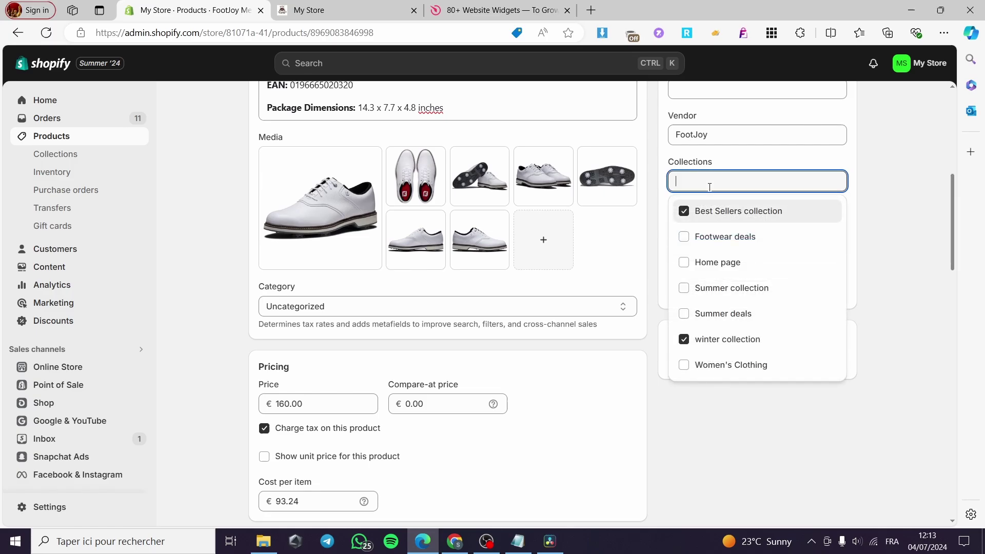
{"action": "left_click", "coordinate": [685, 242]}
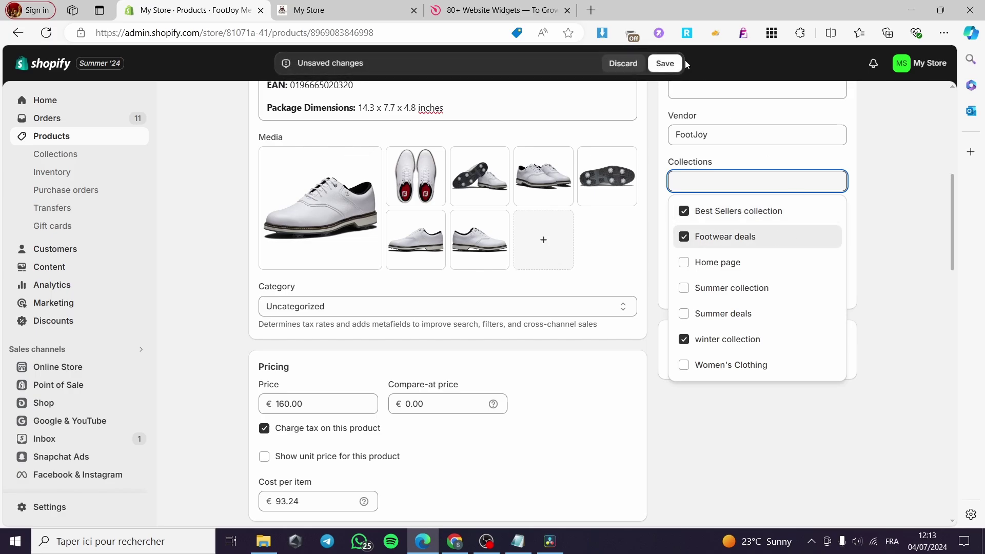
{"action": "left_click", "coordinate": [670, 63]}
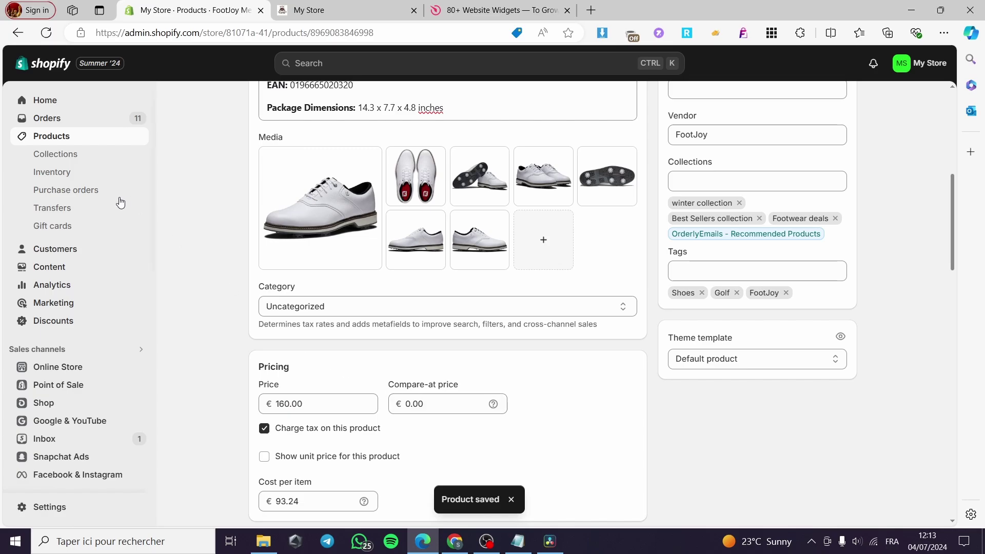
Step: Add the gildan mens t shirt #12 product to the Summer deals collection and save it
{"action": "left_click", "coordinate": [54, 139]}
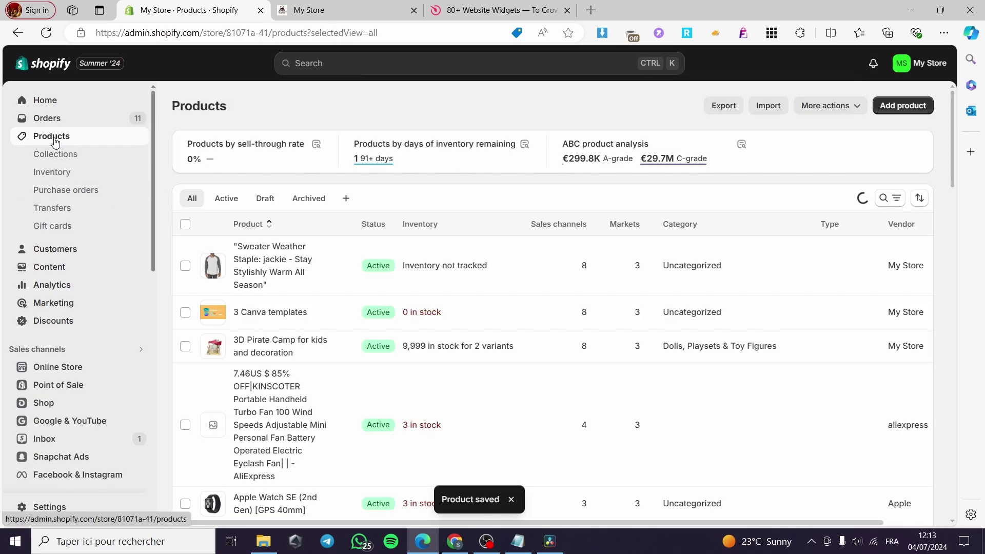
{"action": "scroll", "coordinate": [359, 290], "scroll_direction": "down", "scroll_amount": 4}
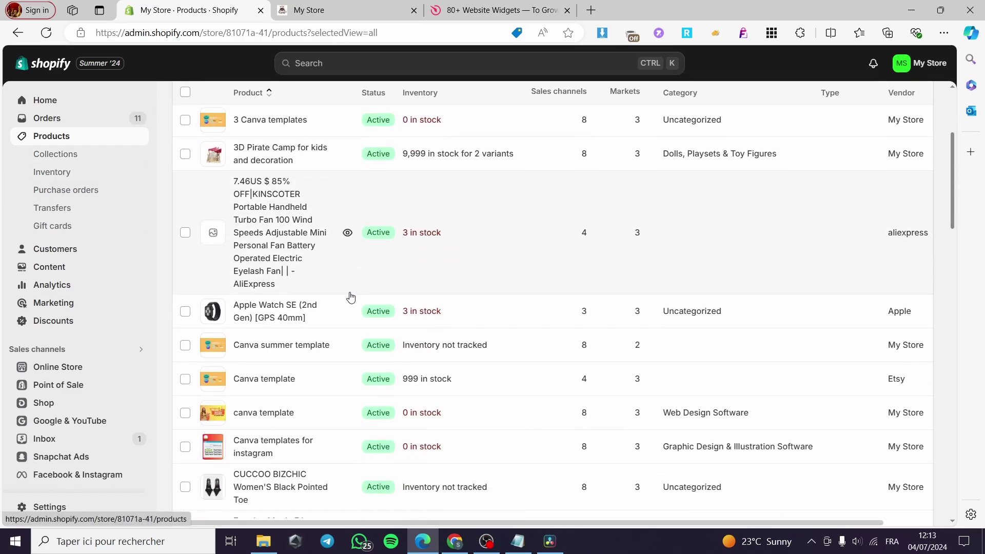
{"action": "scroll", "coordinate": [363, 287], "scroll_direction": "down", "scroll_amount": 3}
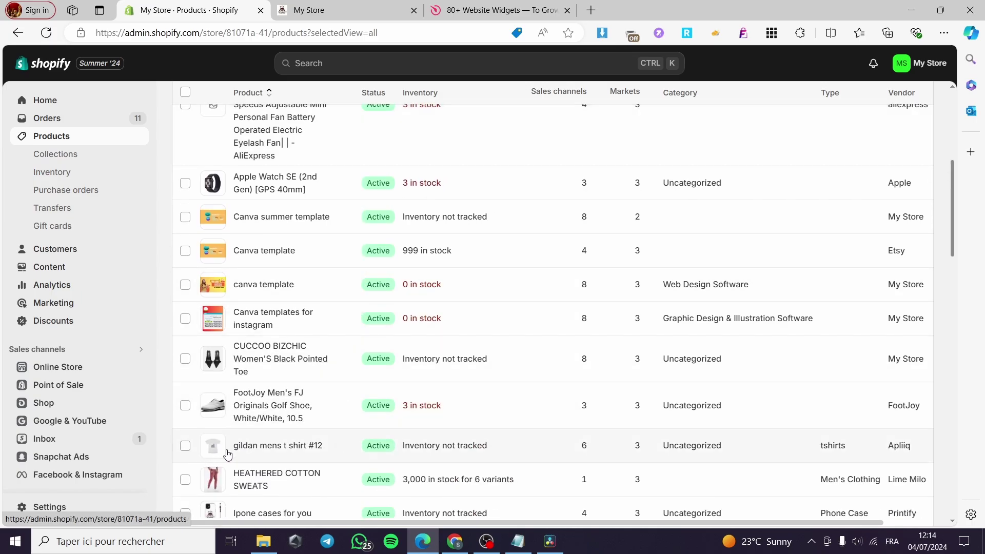
{"action": "scroll", "coordinate": [255, 451], "scroll_direction": "down", "scroll_amount": 3}
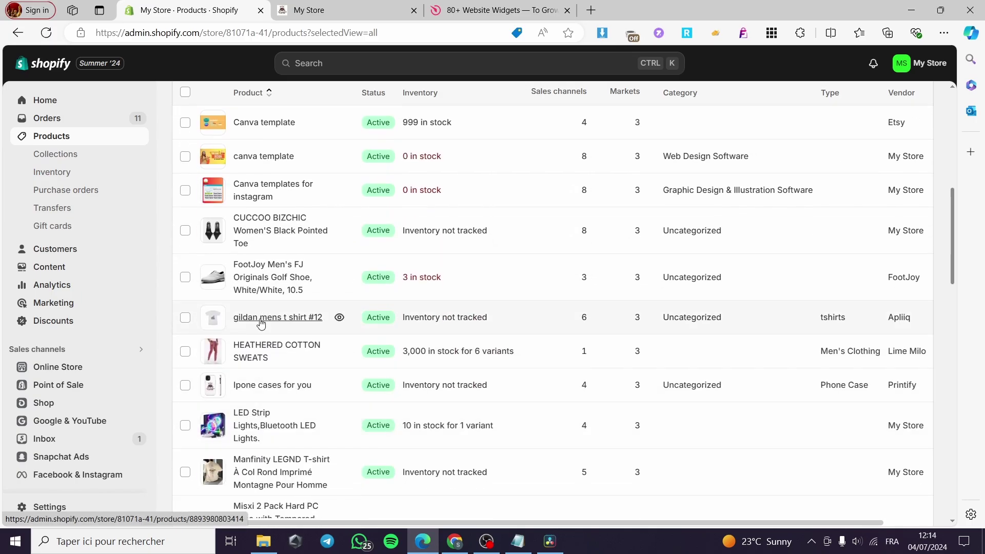
{"action": "left_click", "coordinate": [260, 319]}
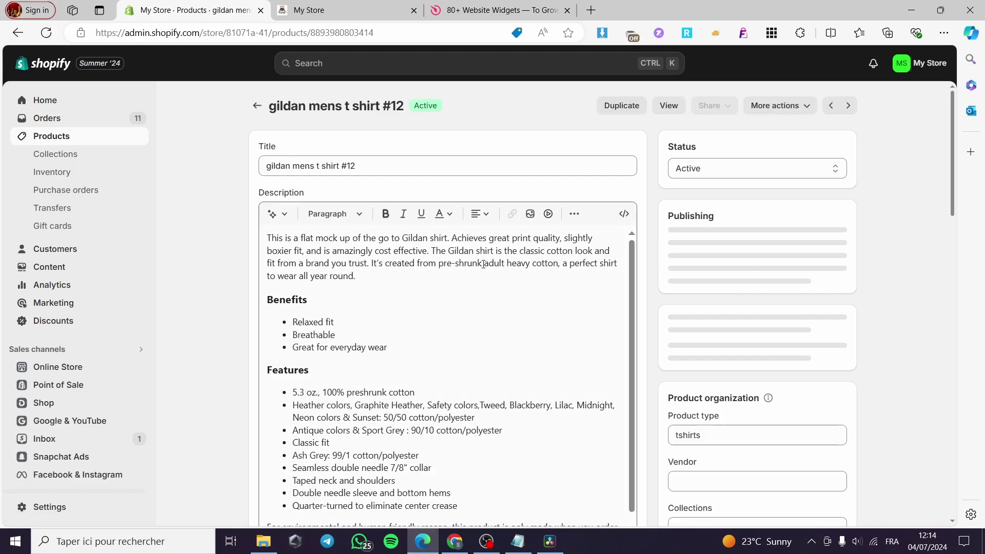
{"action": "scroll", "coordinate": [849, 392], "scroll_direction": "down", "scroll_amount": 5}
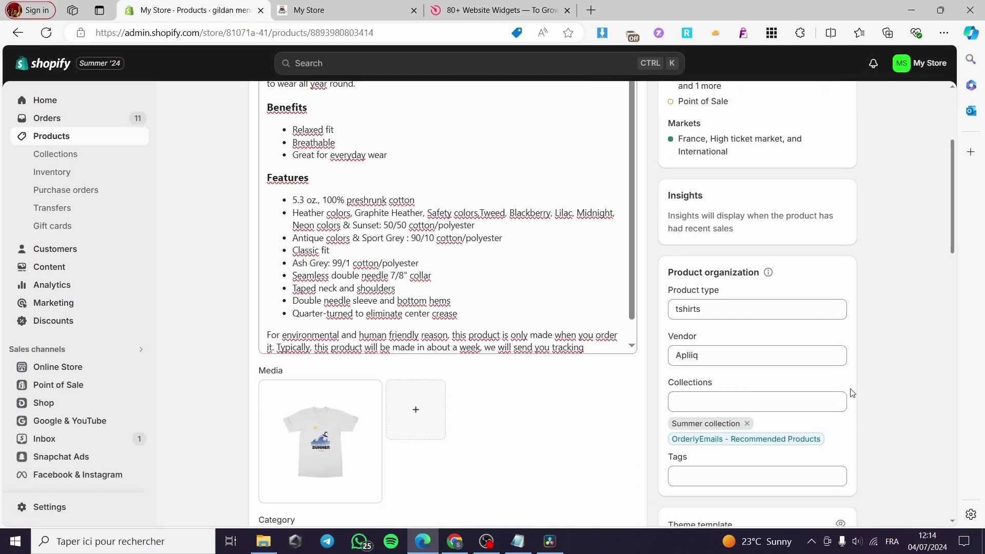
{"action": "left_click", "coordinate": [723, 273]}
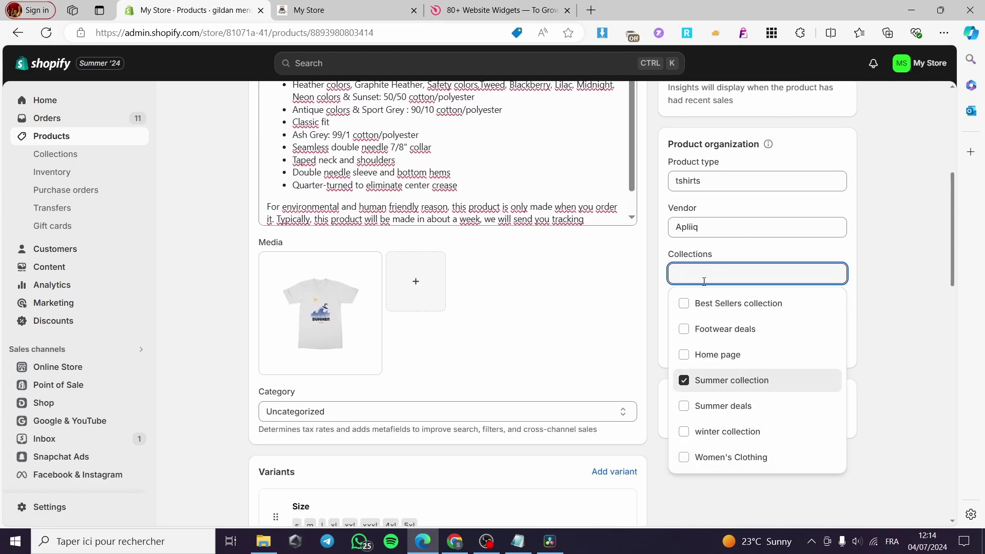
{"action": "left_click", "coordinate": [687, 413]}
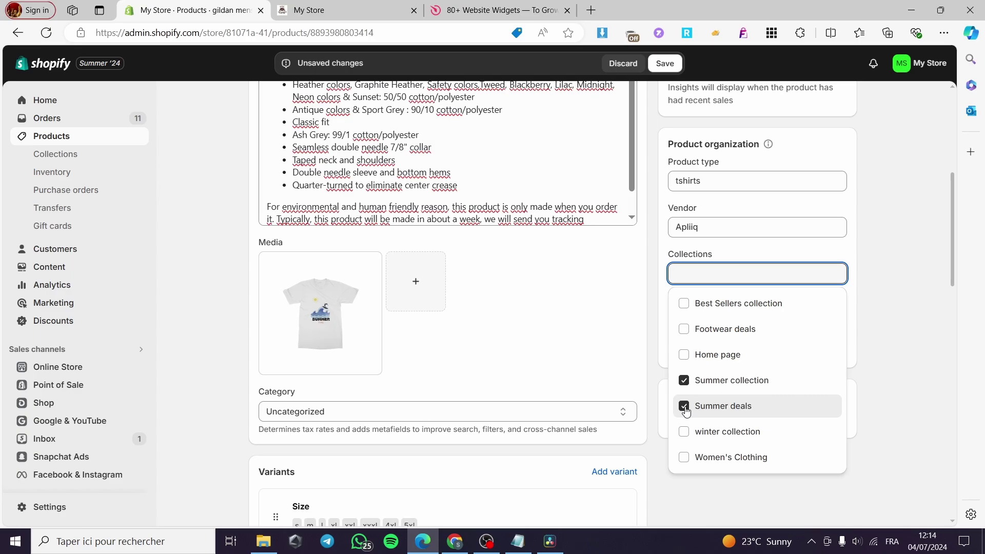
{"action": "left_click", "coordinate": [665, 63]}
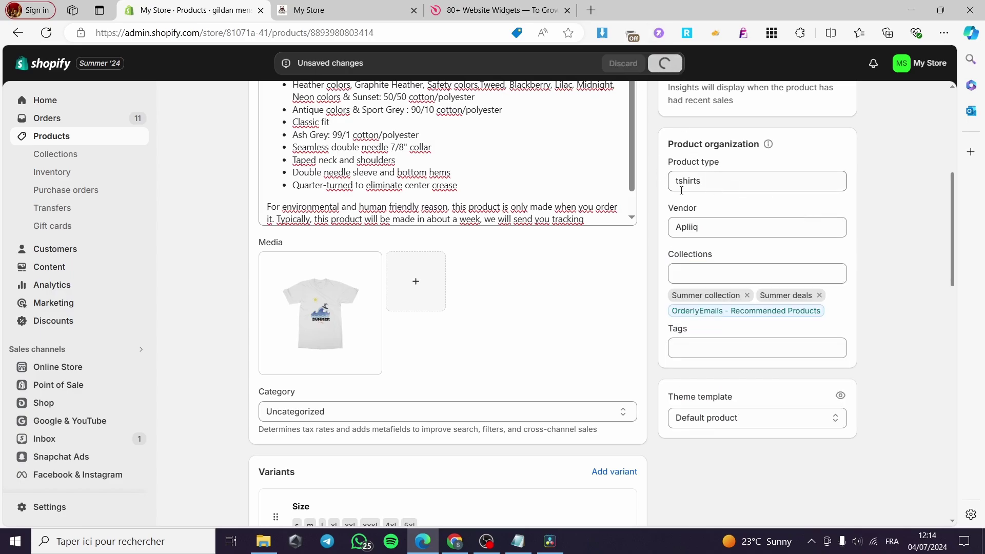
Step: Add the Manfinity LEGND T-shirt À Col Rond Imprimé Montagne Pour Homme product to the Summer deals collection and save it
{"action": "left_click", "coordinate": [51, 136]}
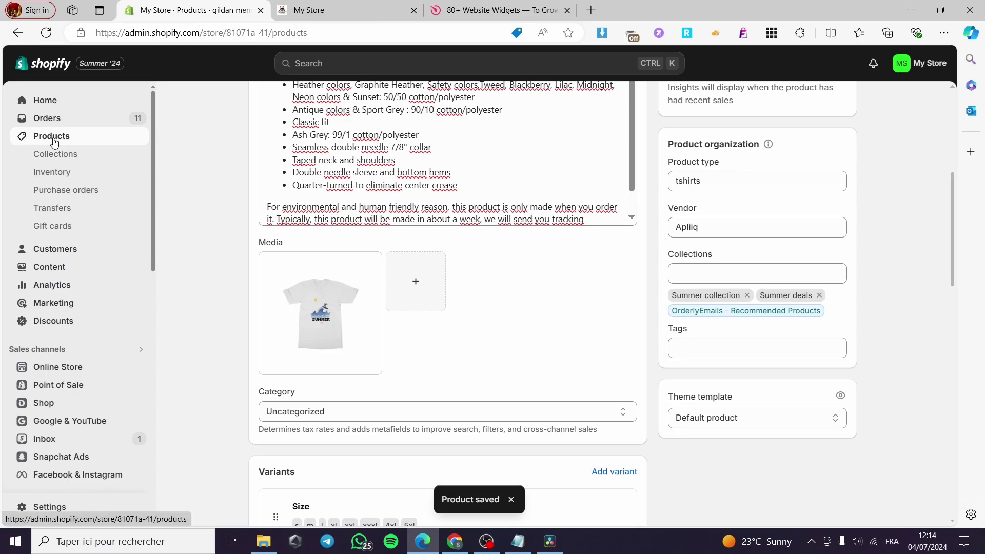
{"action": "scroll", "coordinate": [360, 342], "scroll_direction": "down", "scroll_amount": 3}
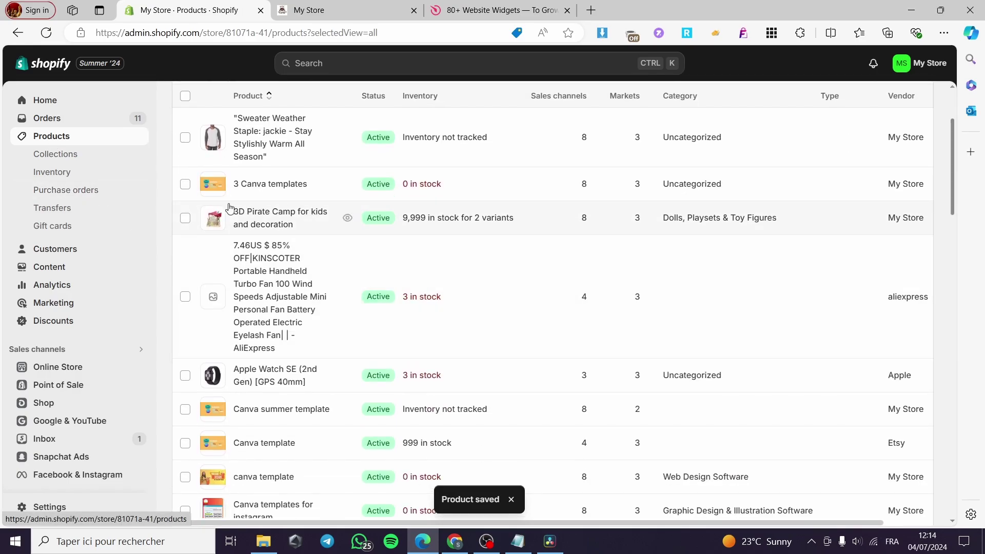
{"action": "scroll", "coordinate": [428, 303], "scroll_direction": "down", "scroll_amount": 4}
{"action": "scroll", "coordinate": [391, 300], "scroll_direction": "down", "scroll_amount": 1}
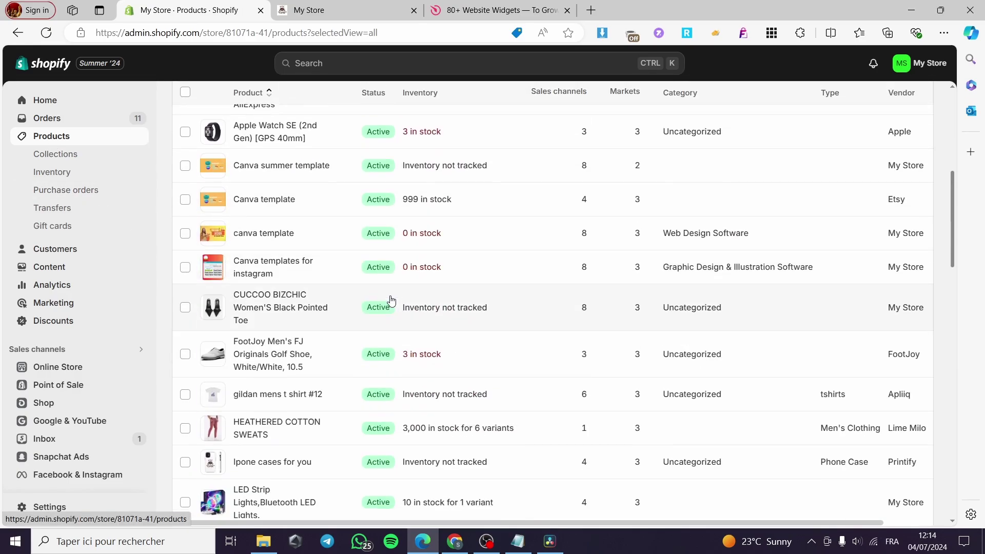
{"action": "scroll", "coordinate": [391, 300], "scroll_direction": "down", "scroll_amount": 5}
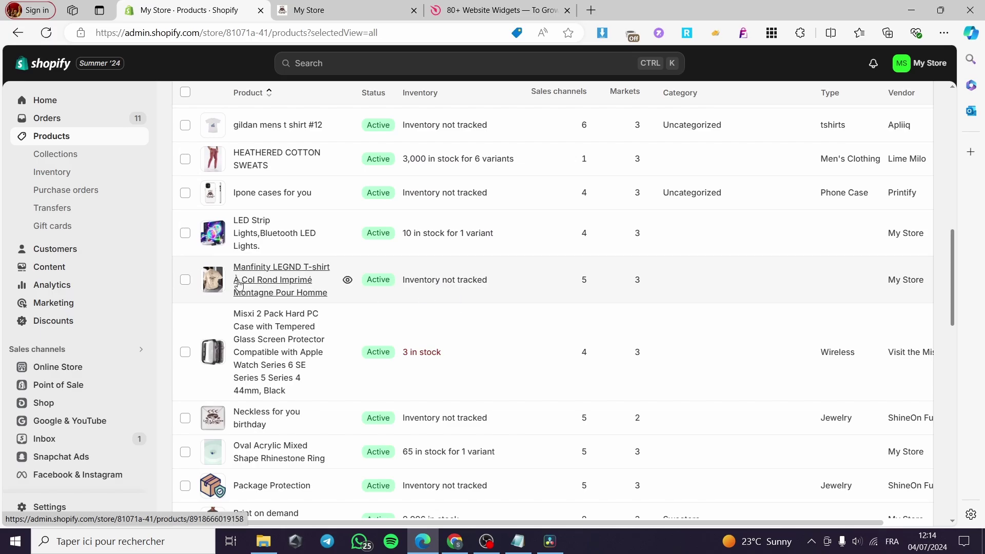
{"action": "left_click", "coordinate": [262, 274]}
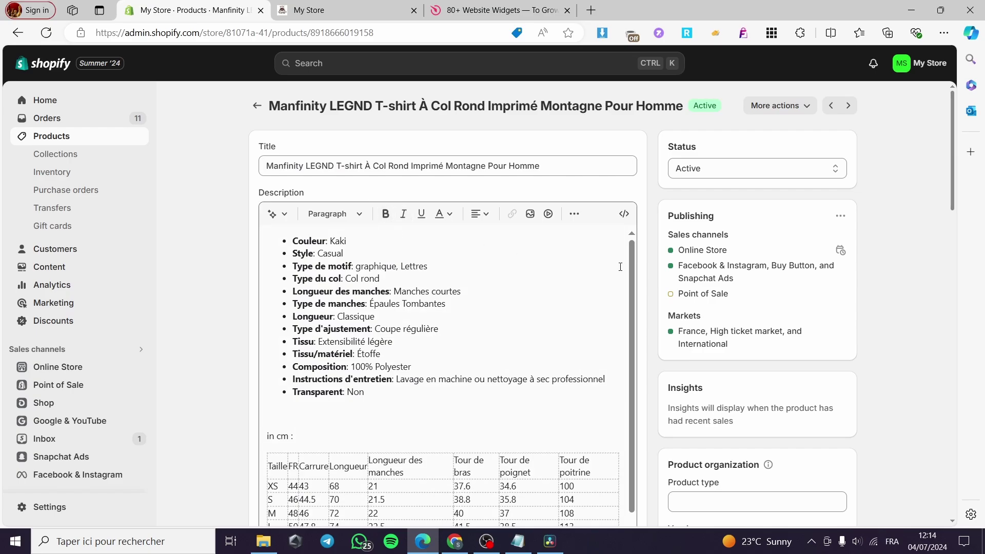
{"action": "scroll", "coordinate": [792, 273], "scroll_direction": "down", "scroll_amount": 8}
{"action": "left_click", "coordinate": [719, 205]}
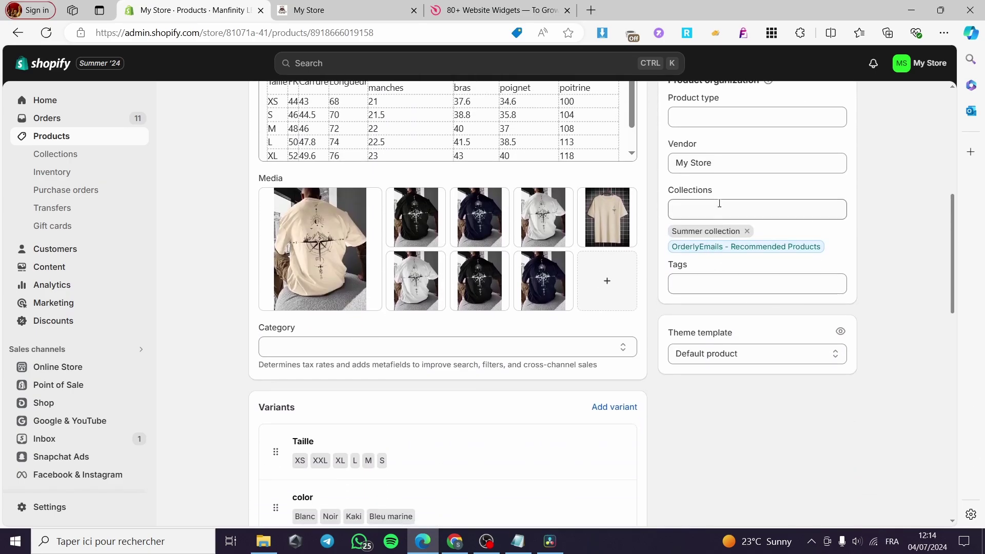
{"action": "left_click", "coordinate": [684, 341]}
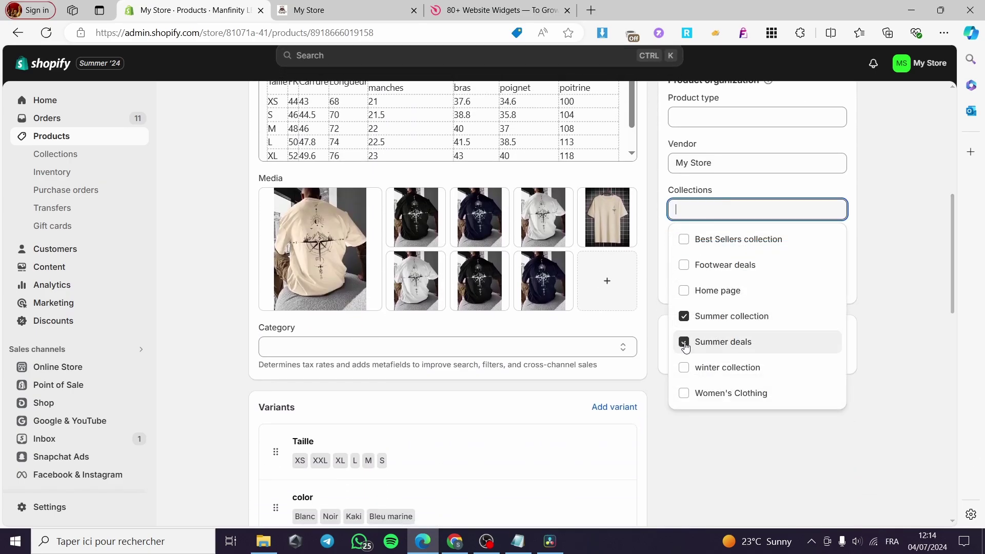
{"action": "left_click", "coordinate": [663, 64]}
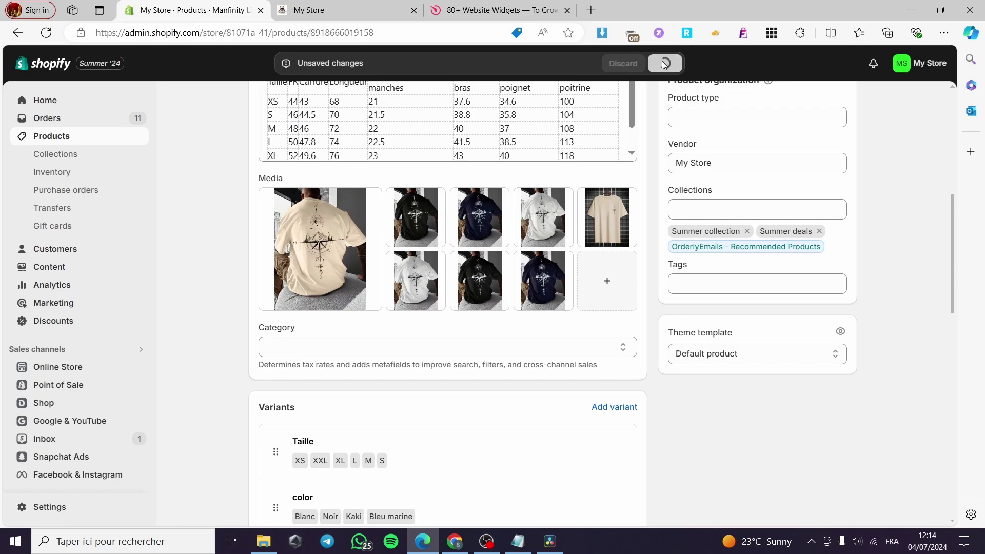
Step: Reload the live storefront and view the products on the Footwear deals page under Categories > Shoes
{"action": "left_click", "coordinate": [292, 6]}
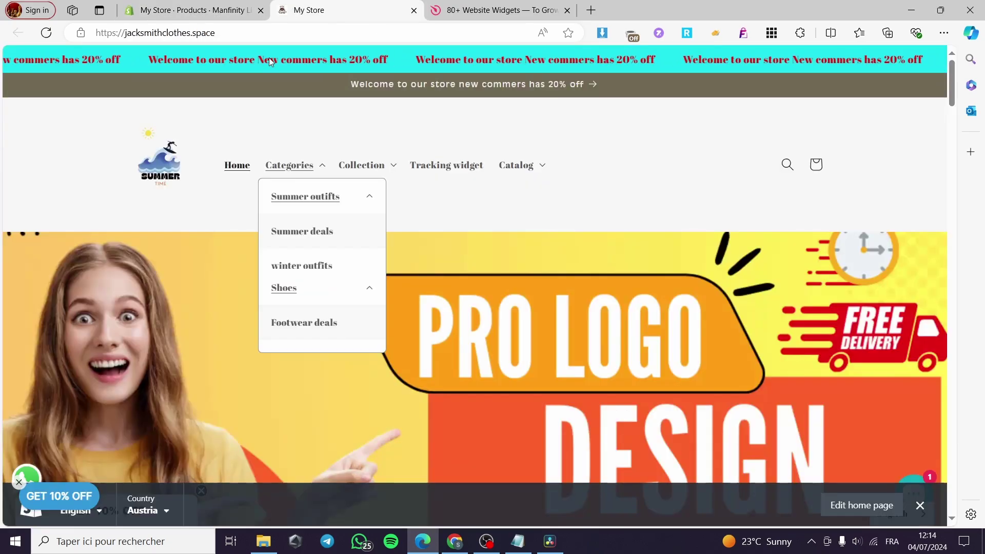
{"action": "left_click", "coordinate": [46, 33]}
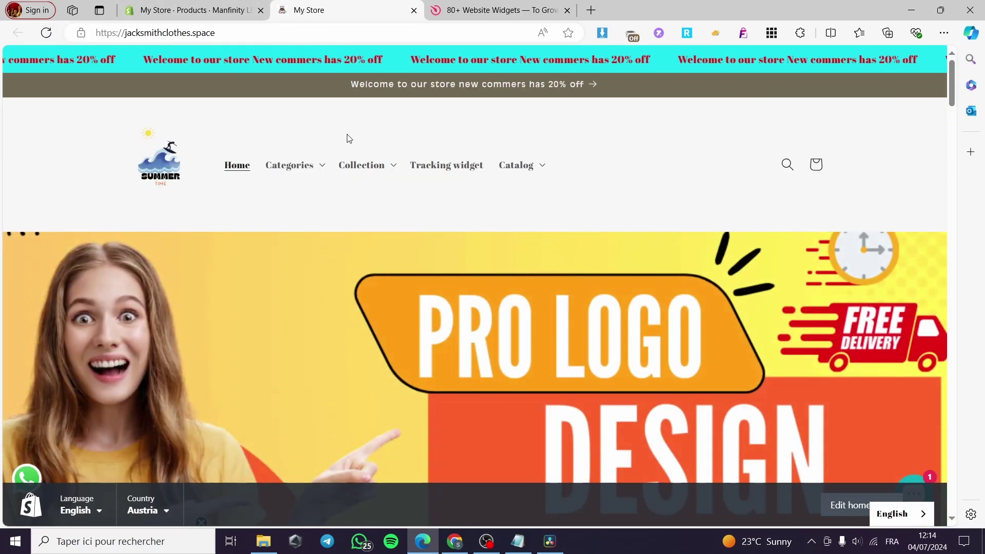
{"action": "left_click", "coordinate": [321, 165]}
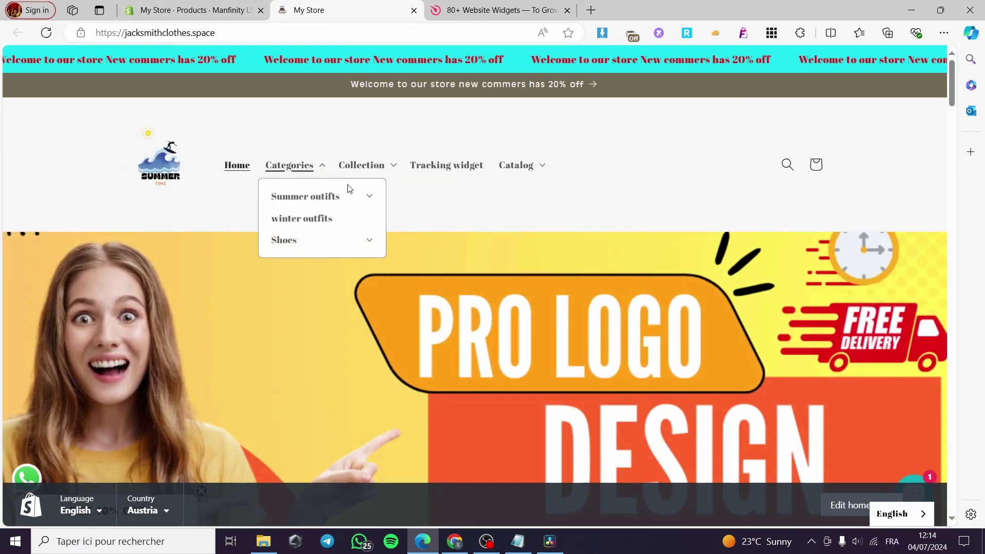
{"action": "left_click", "coordinate": [369, 241]}
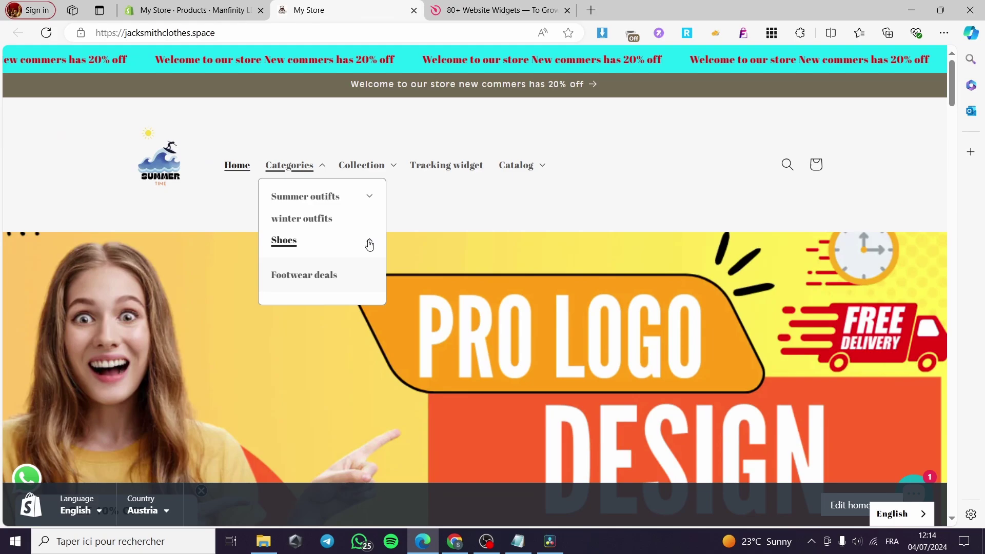
{"action": "left_click", "coordinate": [304, 280]}
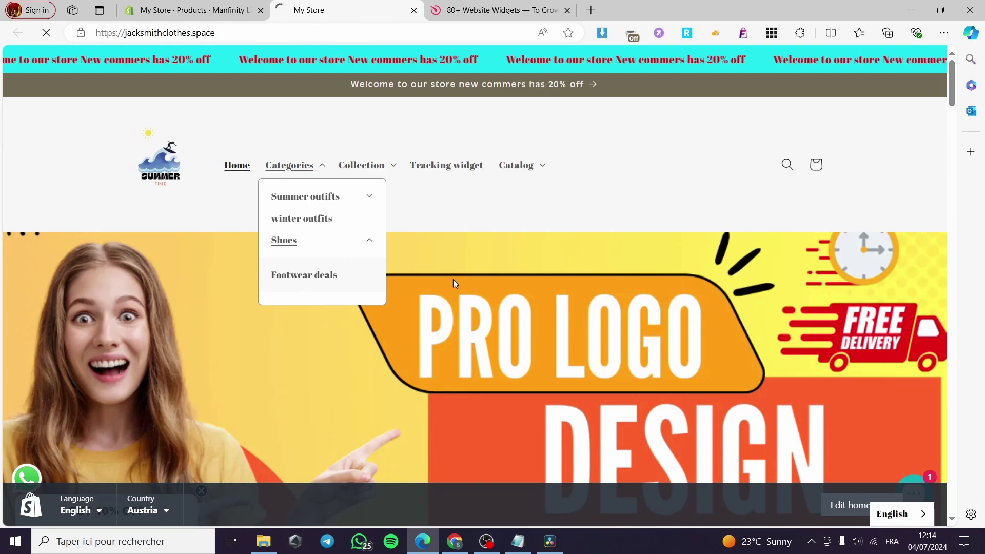
{"action": "scroll", "coordinate": [646, 249], "scroll_direction": "down", "scroll_amount": 3}
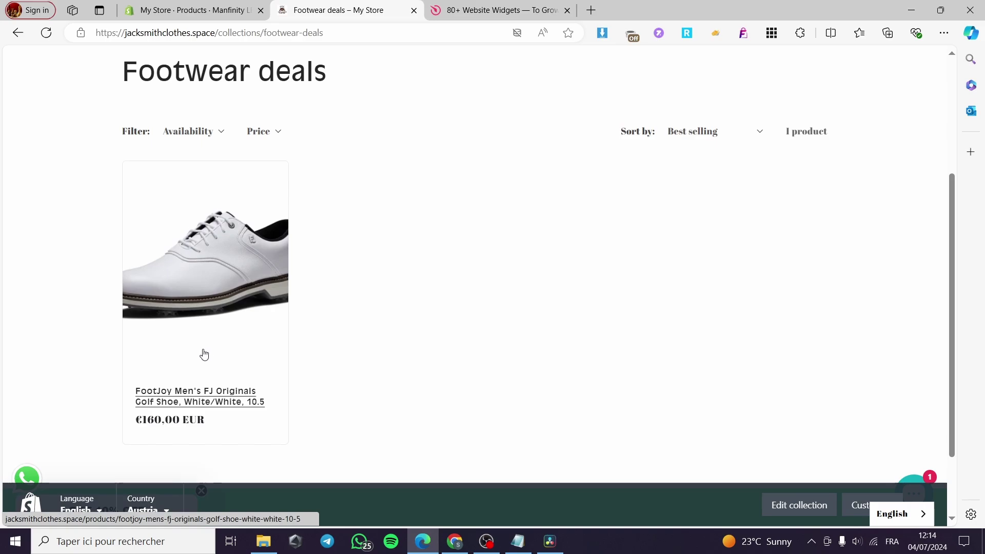
{"action": "scroll", "coordinate": [169, 444], "scroll_direction": "up", "scroll_amount": 3}
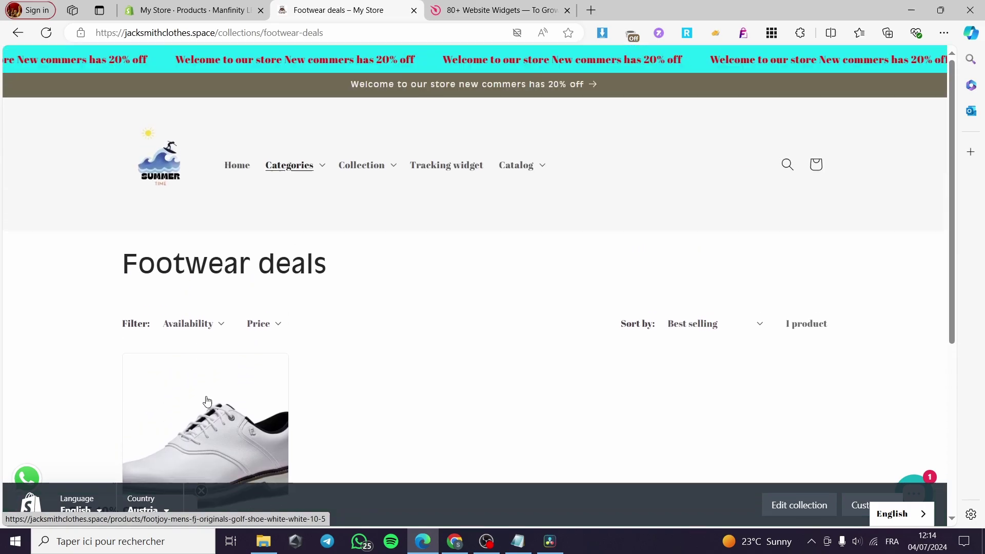
Step: View the products on the storefront's Summer deals page, nested under Summer outifts in Categories
{"action": "left_click", "coordinate": [325, 167]}
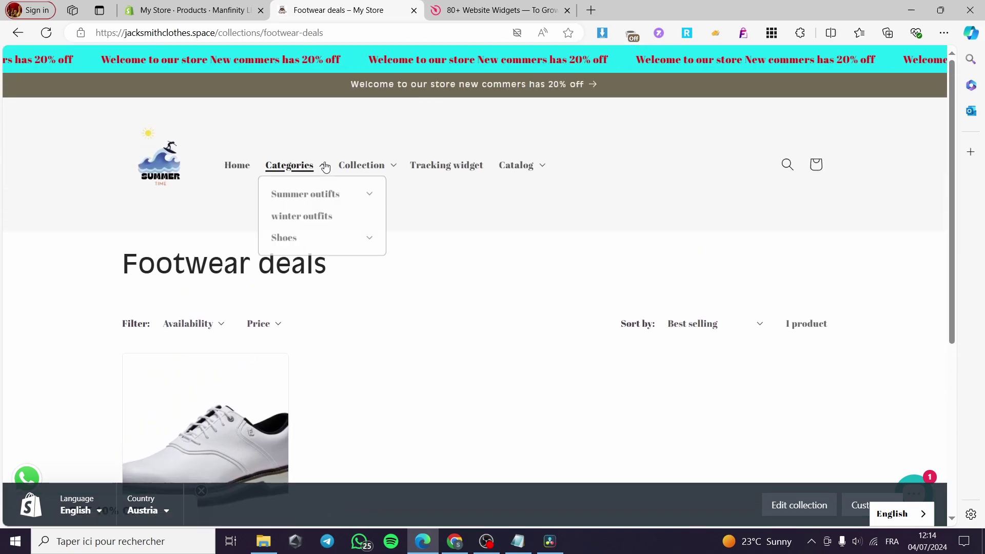
{"action": "left_click", "coordinate": [370, 198]}
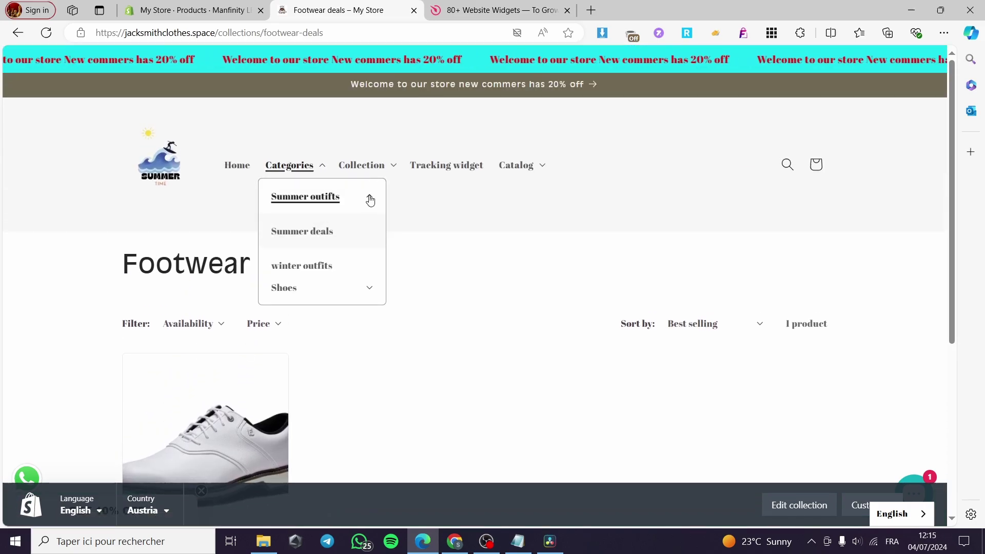
{"action": "left_click", "coordinate": [308, 237]}
{"action": "scroll", "coordinate": [369, 306], "scroll_direction": "down", "scroll_amount": 3}
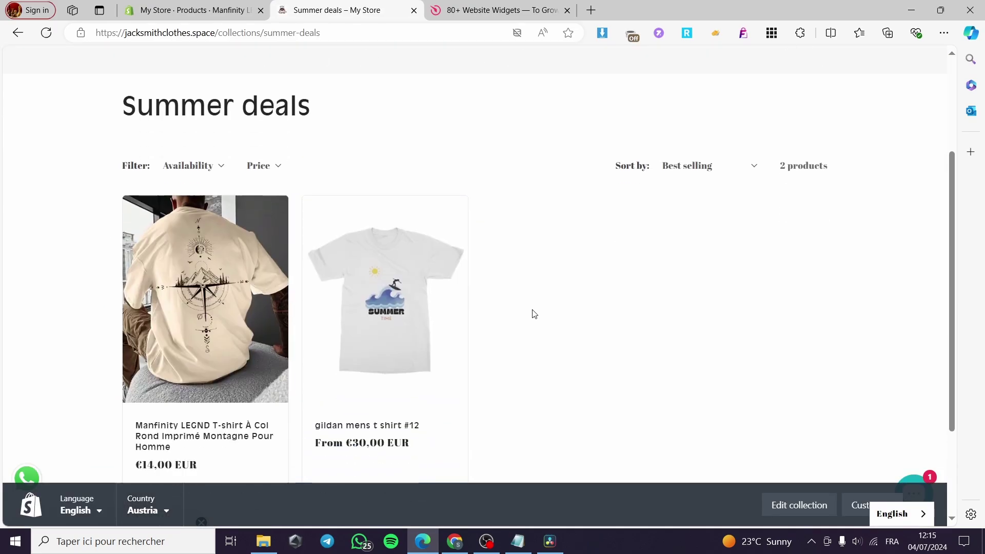
{"action": "scroll", "coordinate": [532, 313], "scroll_direction": "down", "scroll_amount": 1}
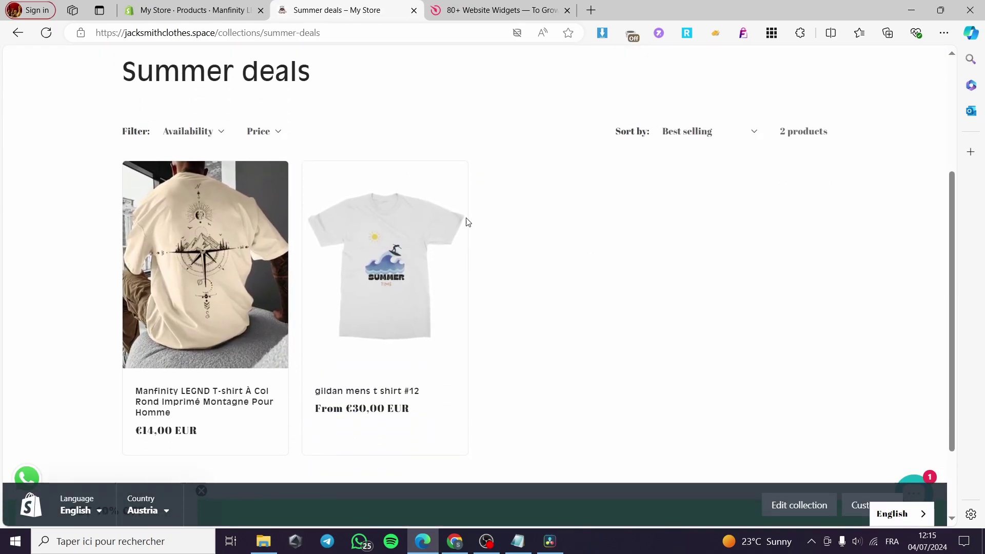